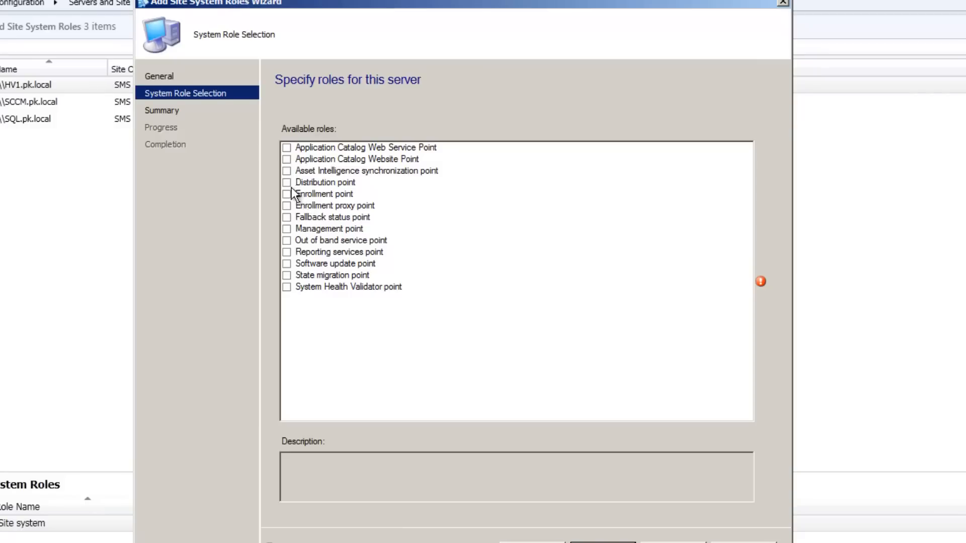
# Add the Distribution point role with IIS installation, HTTP communication and a self-signed certificate, enabled for prestaged content
pyautogui.click(288, 183)
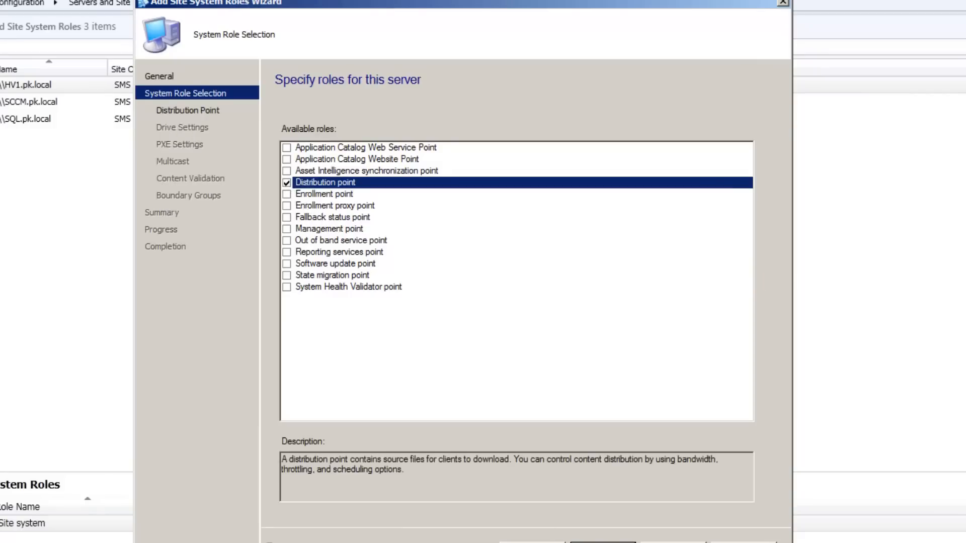
pyautogui.click(602, 542)
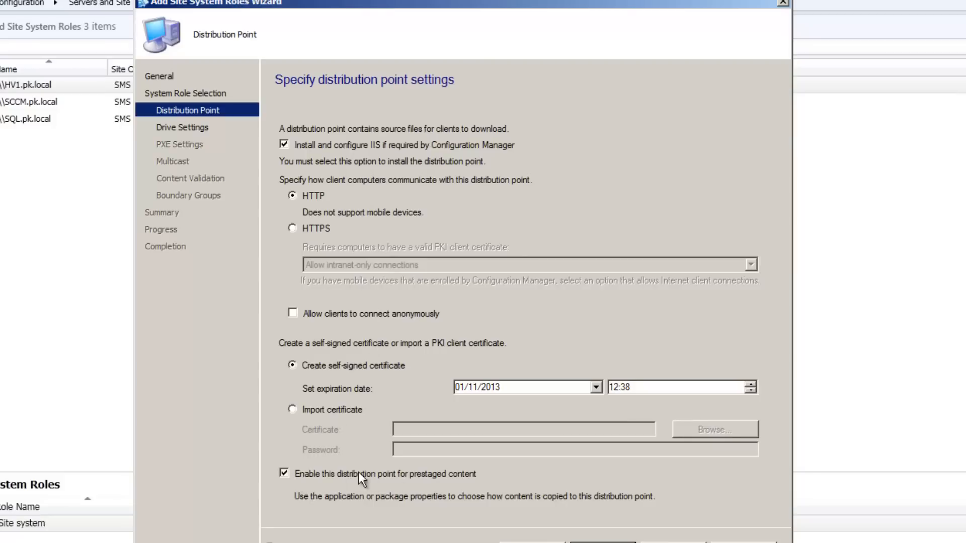
pyautogui.click(601, 541)
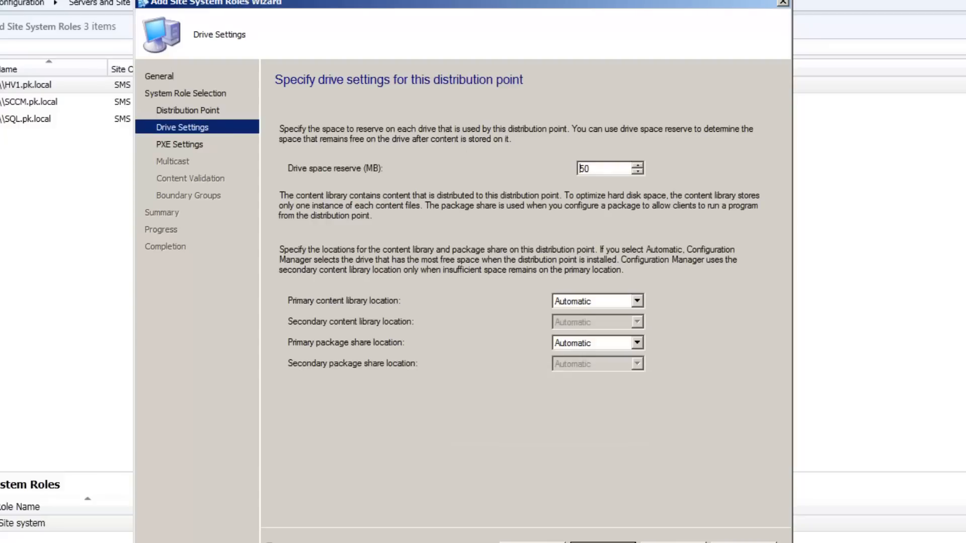
# Set both the primary content library location and the primary package share location to drive D:
pyautogui.click(636, 302)
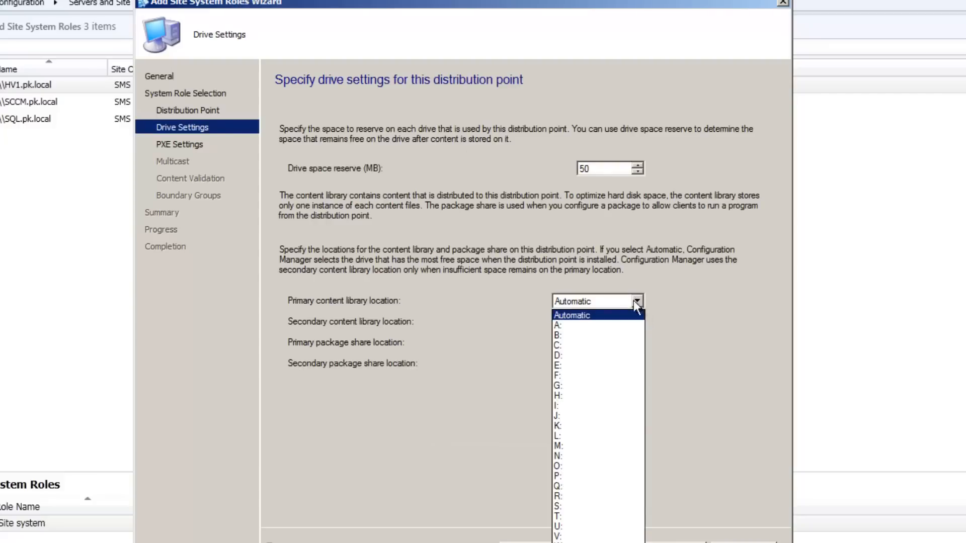
pyautogui.click(599, 351)
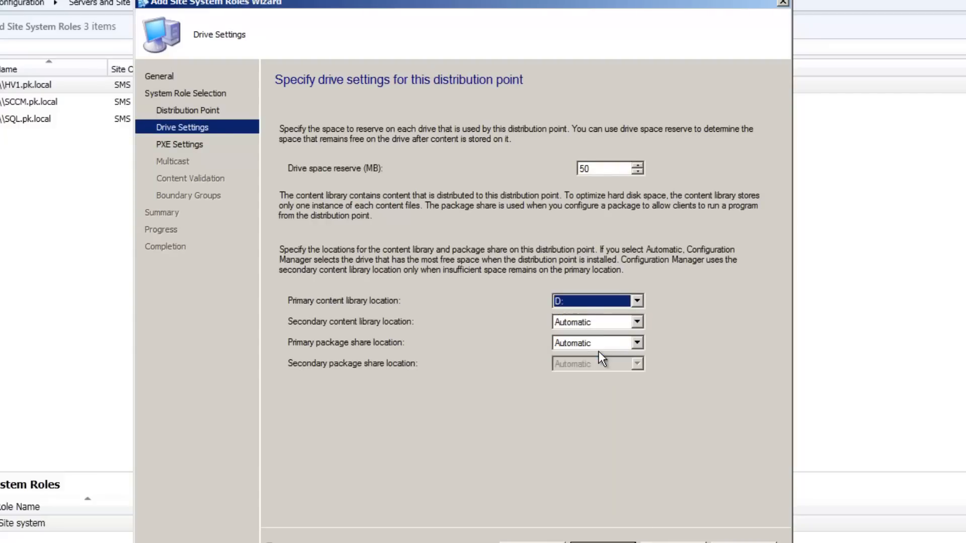
pyautogui.click(637, 343)
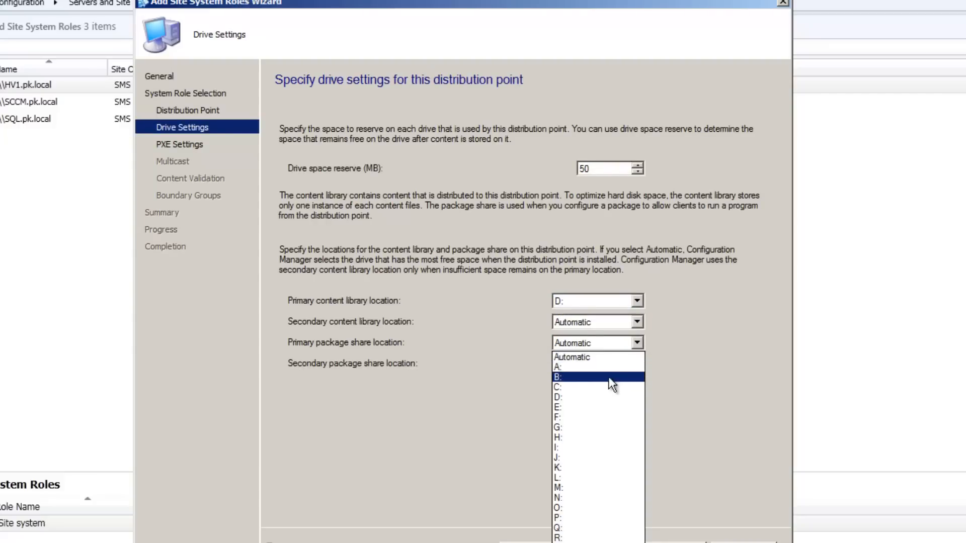
pyautogui.click(602, 392)
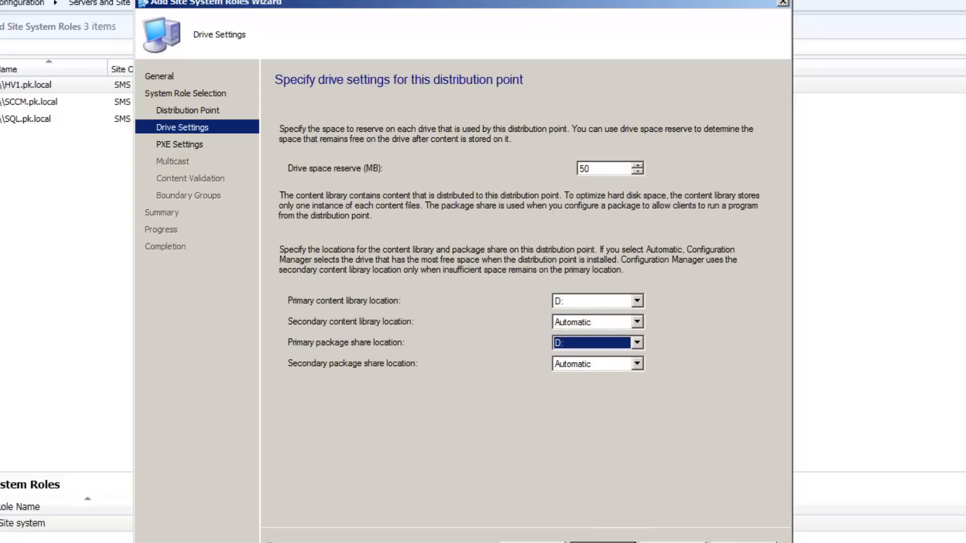
pyautogui.click(603, 541)
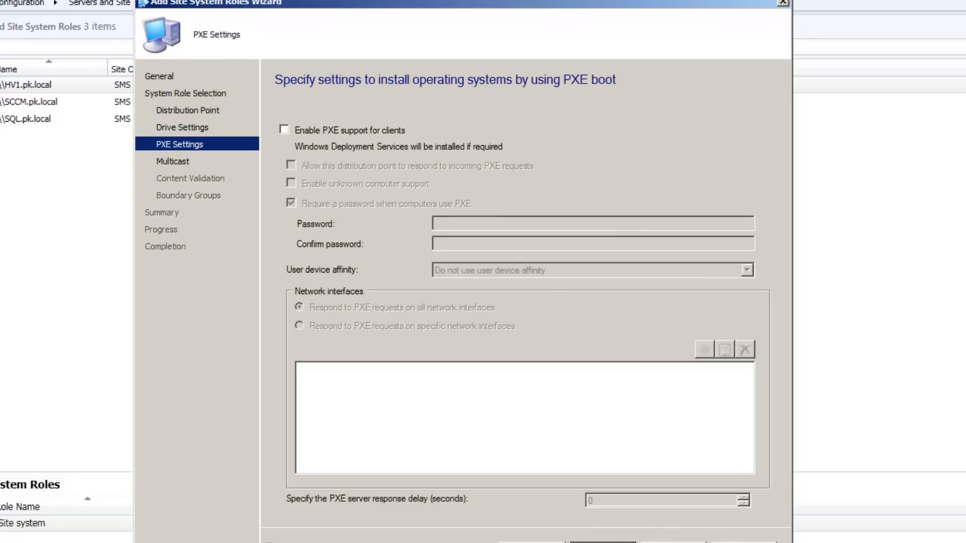
# Accept the default PXE, multicast, content validation and boundary group settings, and complete the Add Site System Roles Wizard
pyautogui.click(603, 541)
pyautogui.click(603, 542)
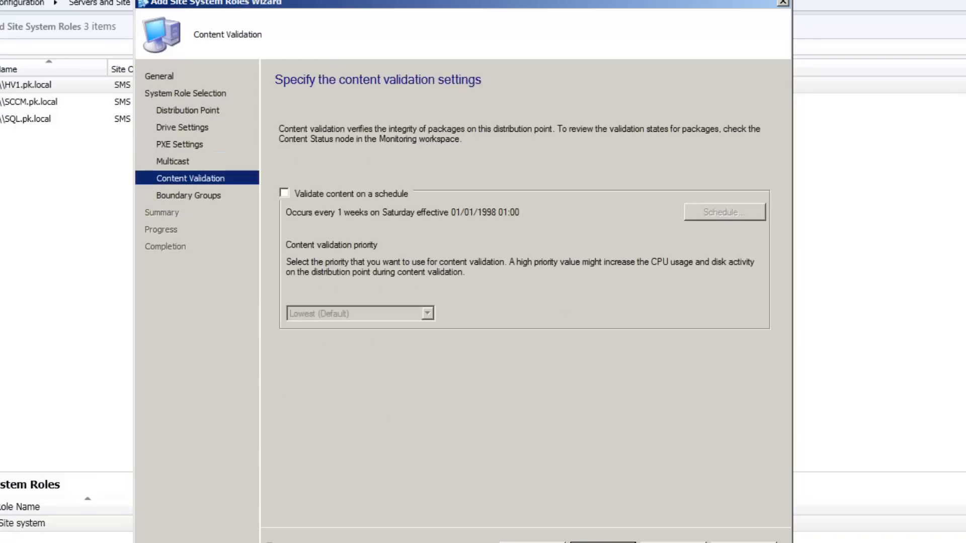
pyautogui.click(603, 542)
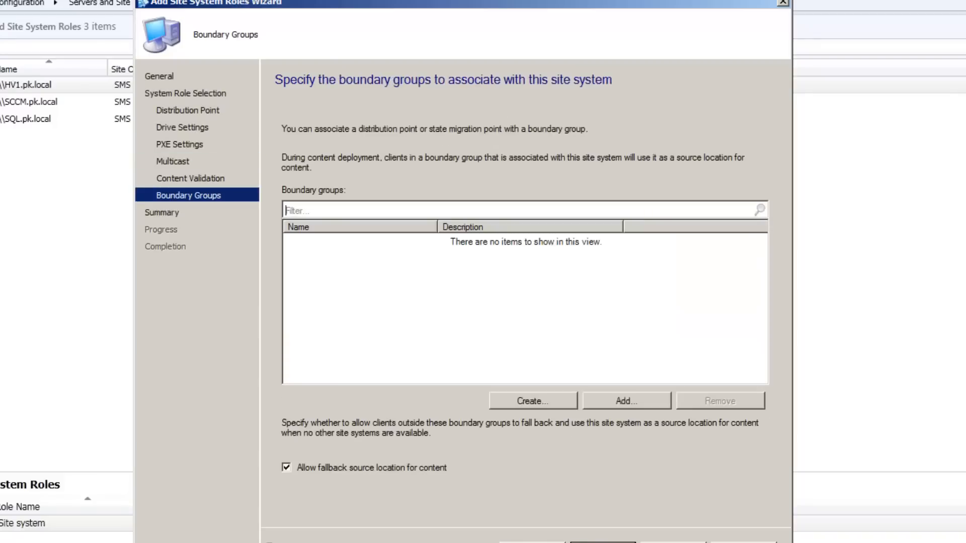
pyautogui.click(603, 542)
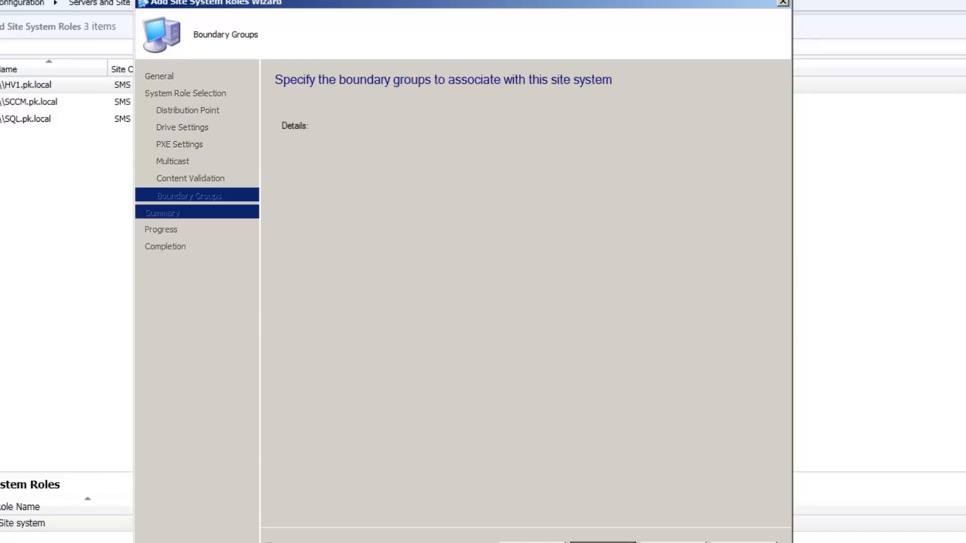
pyautogui.click(603, 542)
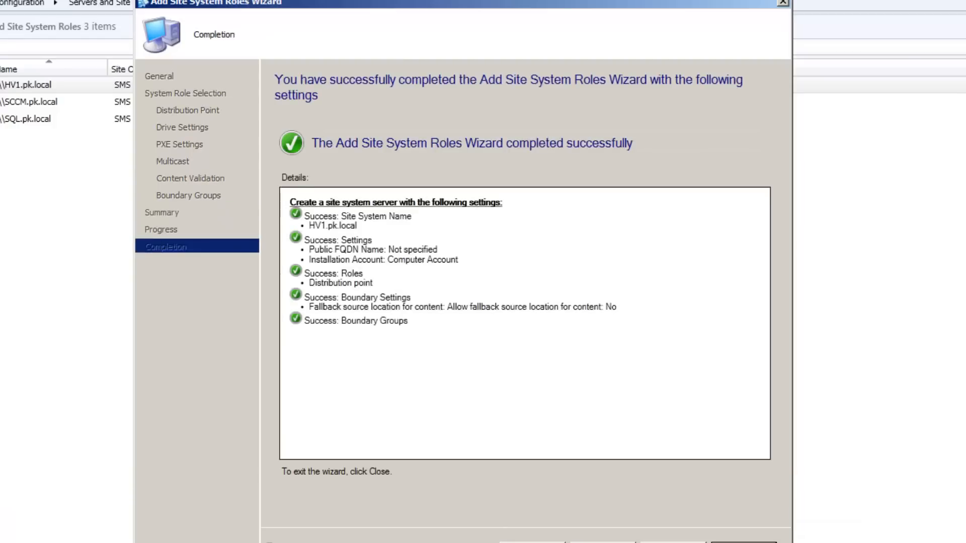
pyautogui.click(744, 541)
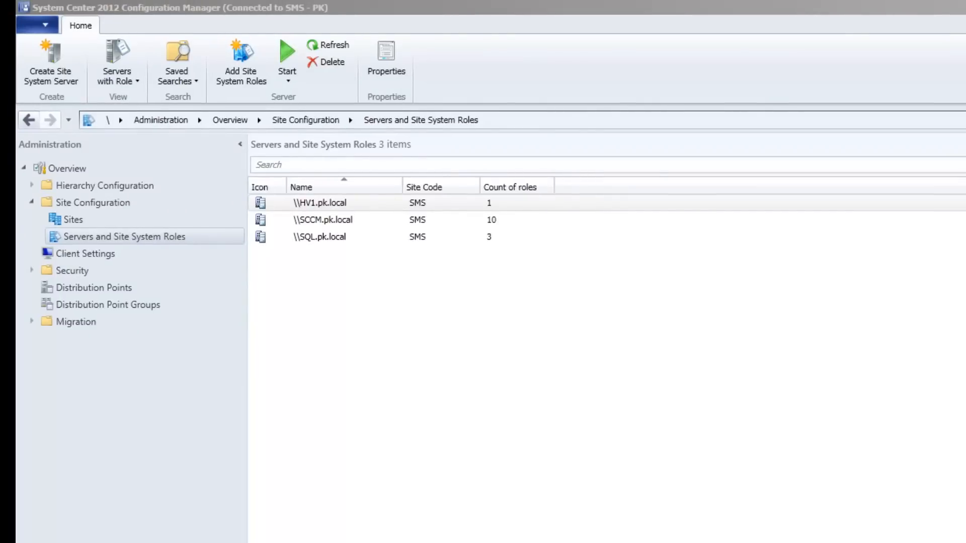
# Switch to Windows Explorer to inspect the distribution point folders on Data (D:), and open the Windows Run dialog
pyautogui.hotkey('alt', 'Tab')
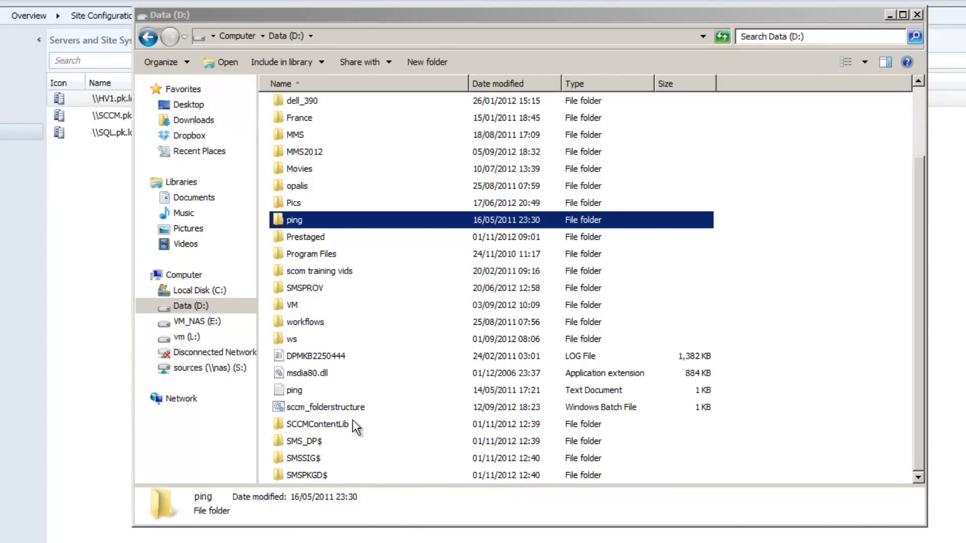
pyautogui.press('super')
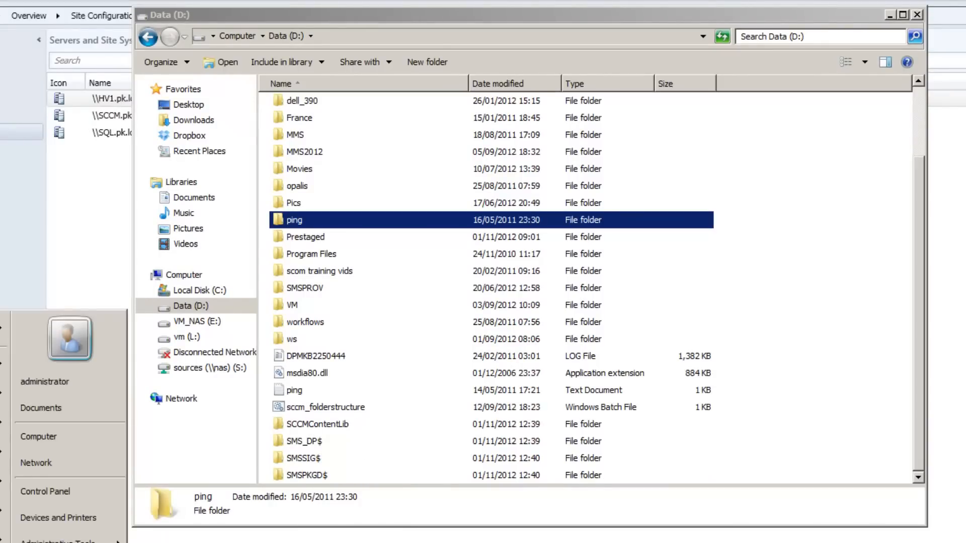
pyautogui.press('super+r')
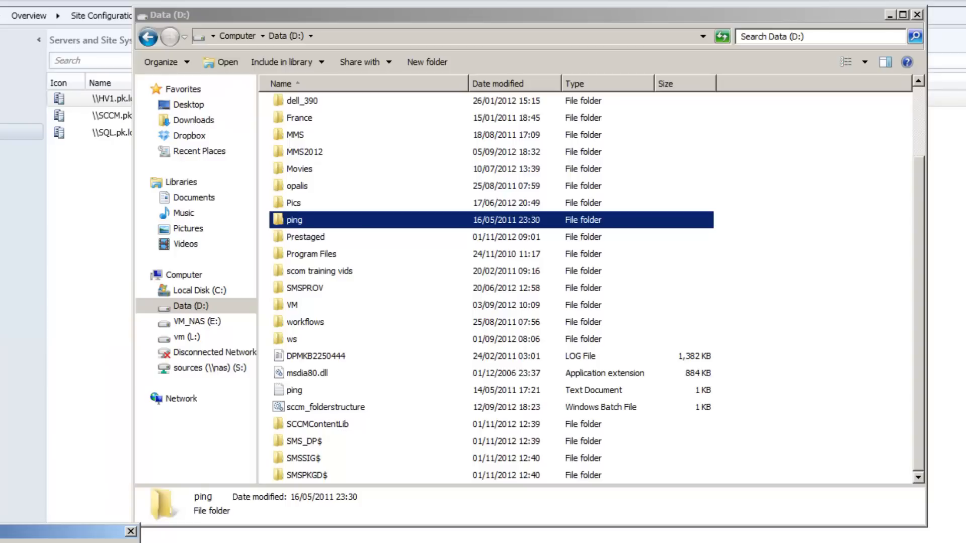
pyautogui.press('Return')
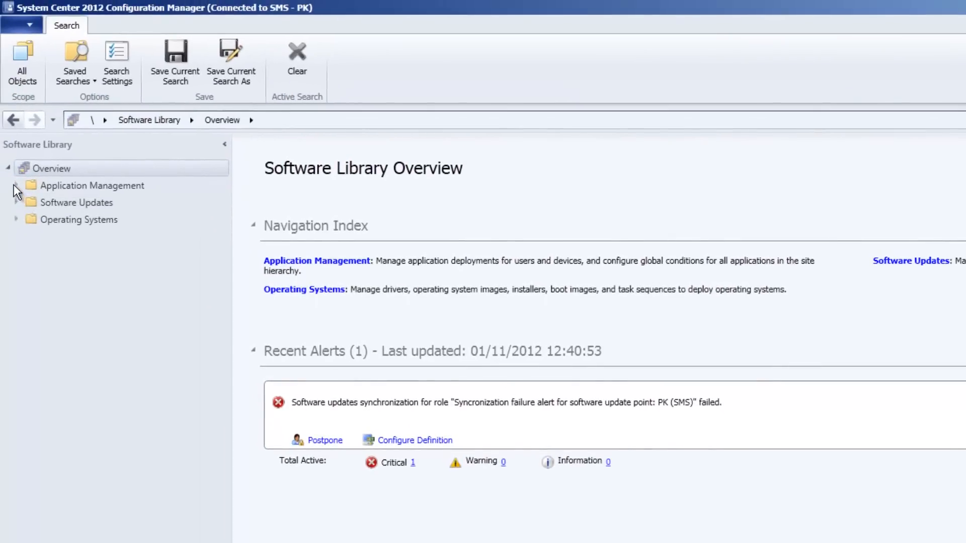
# Start distributing content for the Adobe Reader X (10.1.0) application in the Software Library, keeping detection of associated dependencies enabled
pyautogui.click(15, 185)
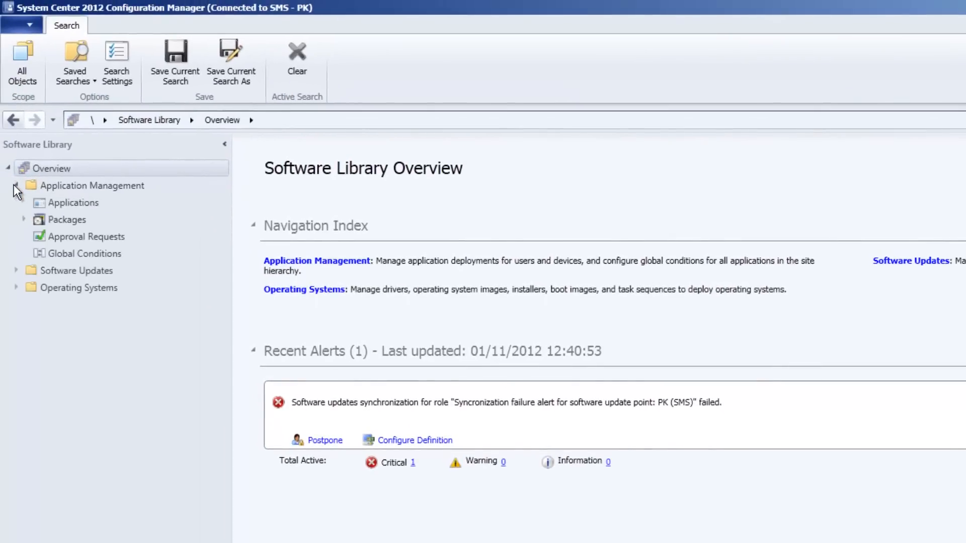
pyautogui.click(66, 202)
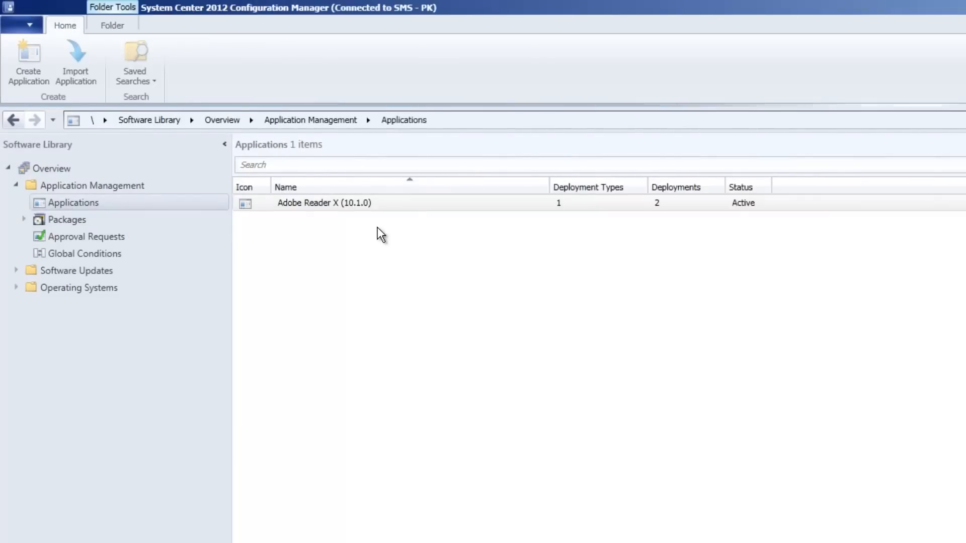
pyautogui.click(324, 206)
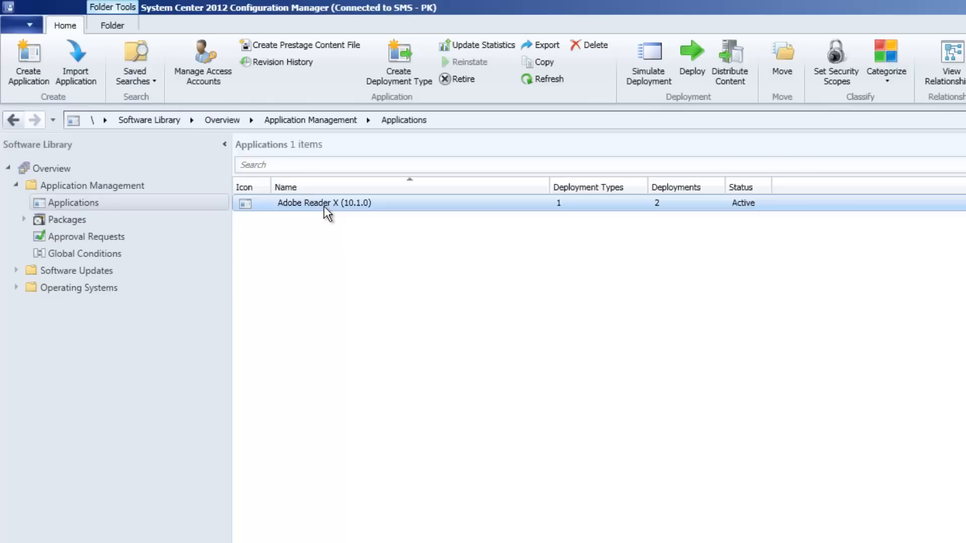
pyautogui.rightClick(325, 207)
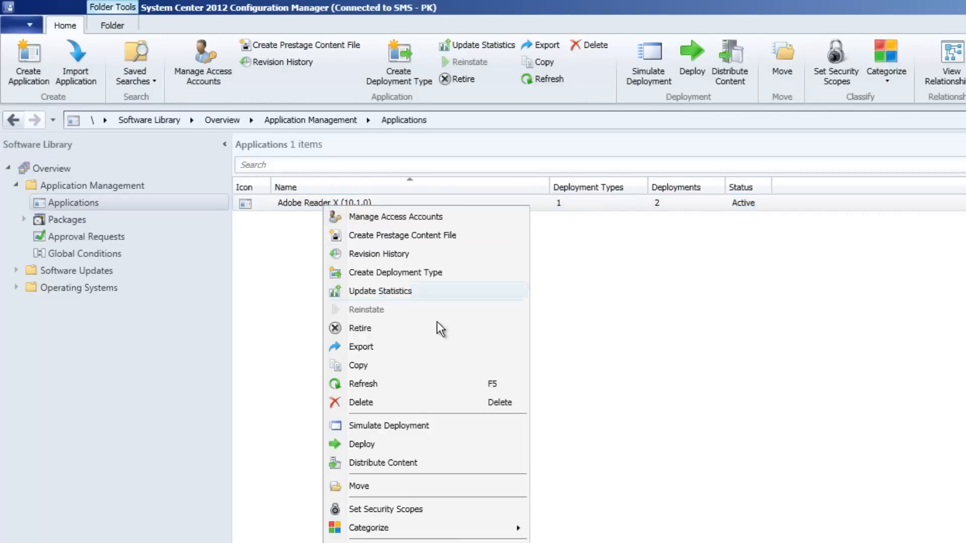
pyautogui.click(407, 464)
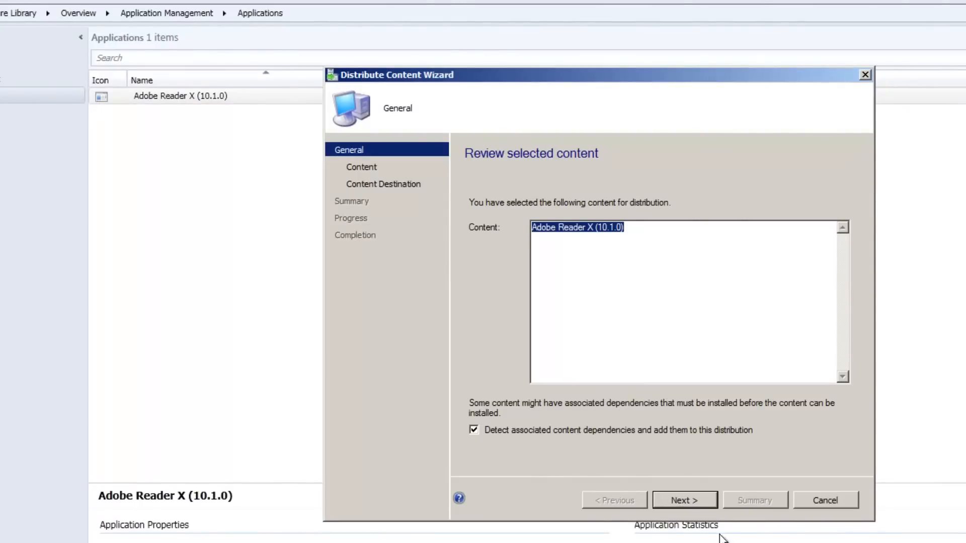
pyautogui.click(684, 501)
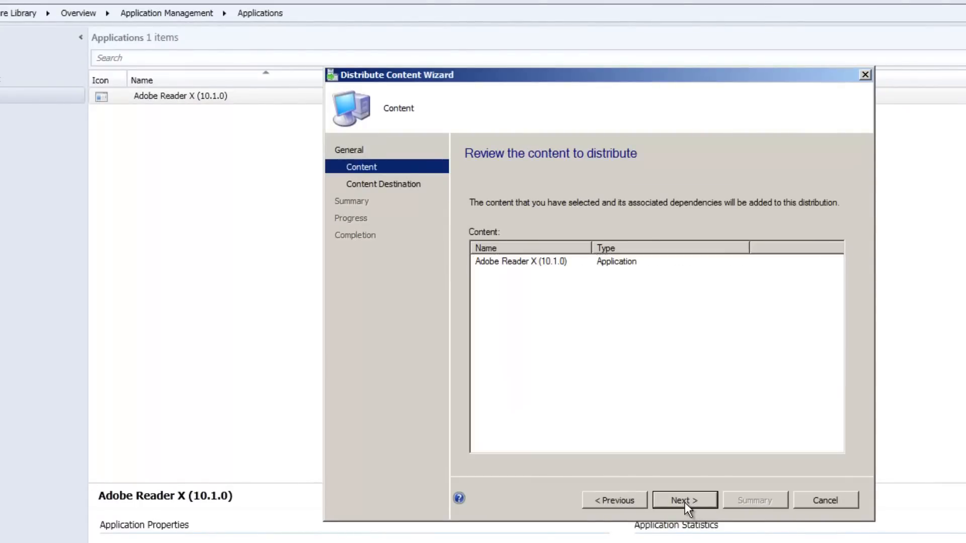
pyautogui.click(684, 501)
# Add the distribution point \\HV1.pk.local as the content destination and complete the Distribute Content Wizard
pyautogui.click(836, 265)
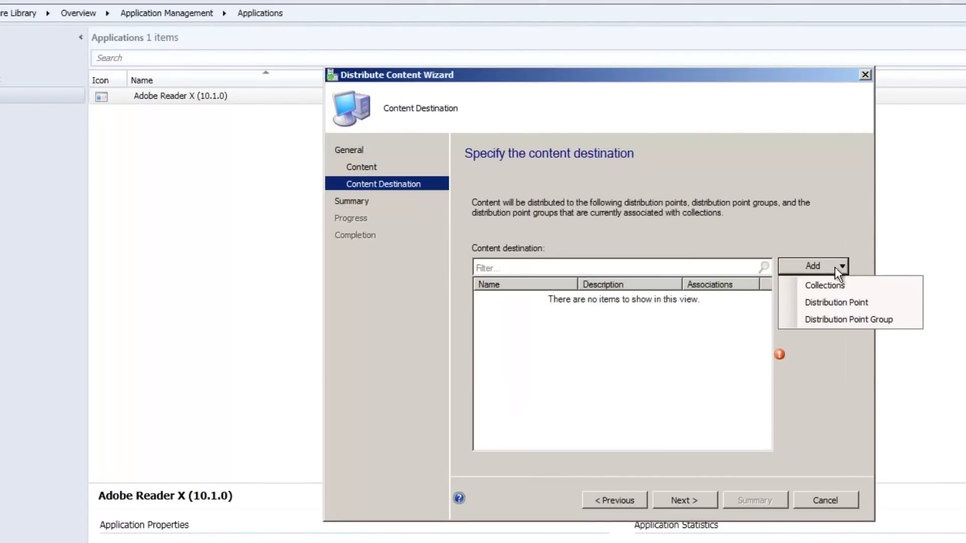
pyautogui.click(820, 305)
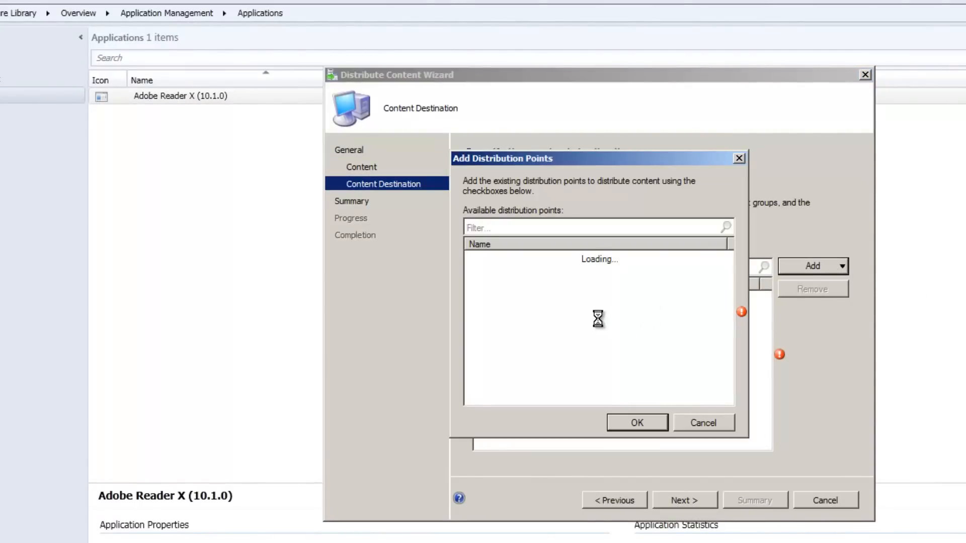
pyautogui.click(474, 258)
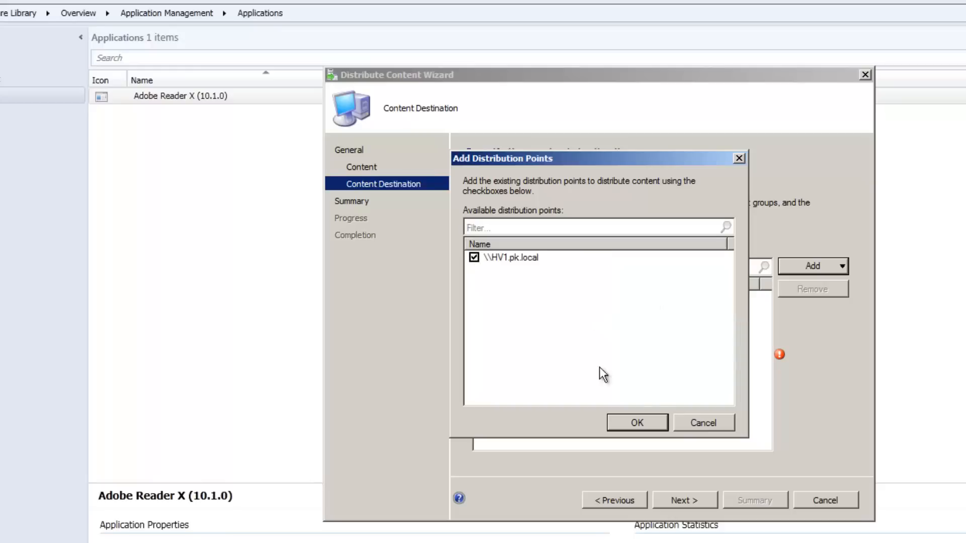
pyautogui.click(637, 423)
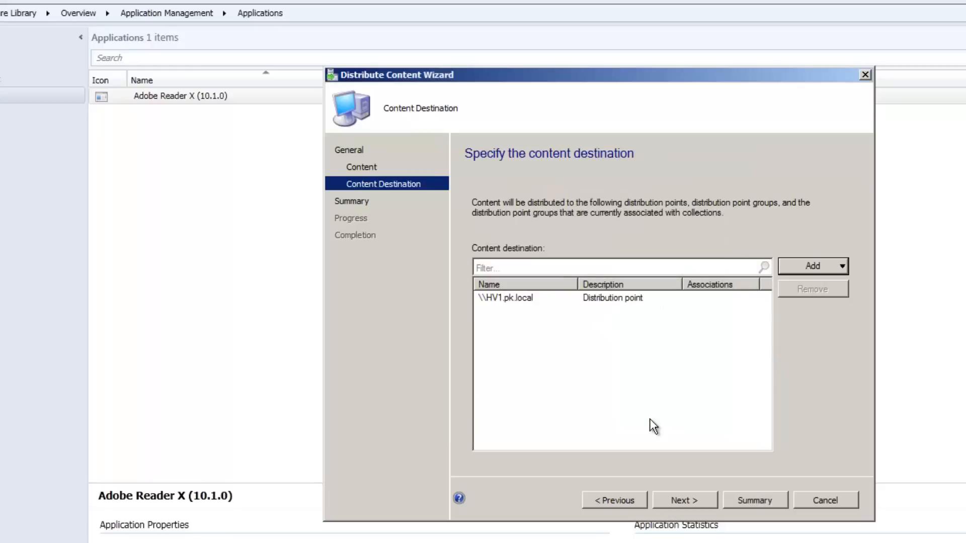
pyautogui.click(693, 500)
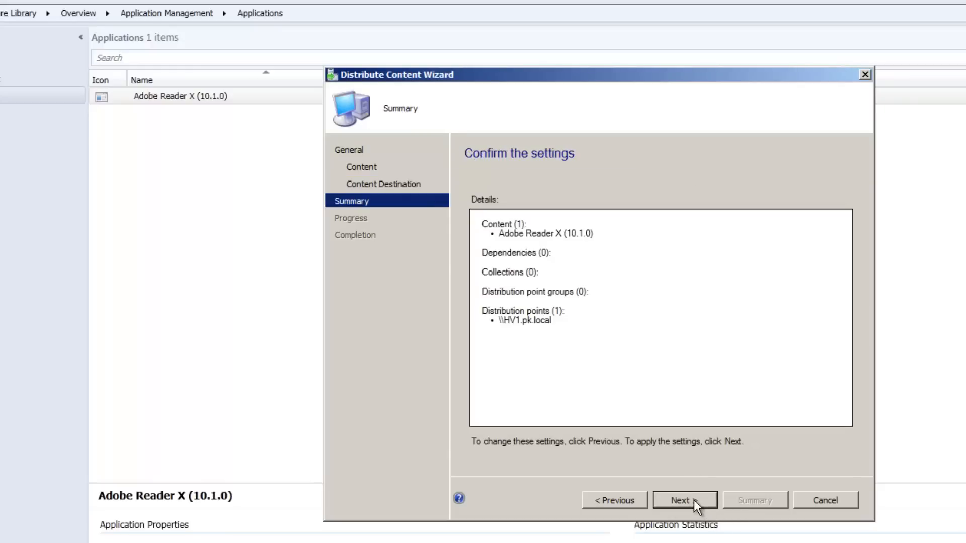
pyautogui.click(693, 500)
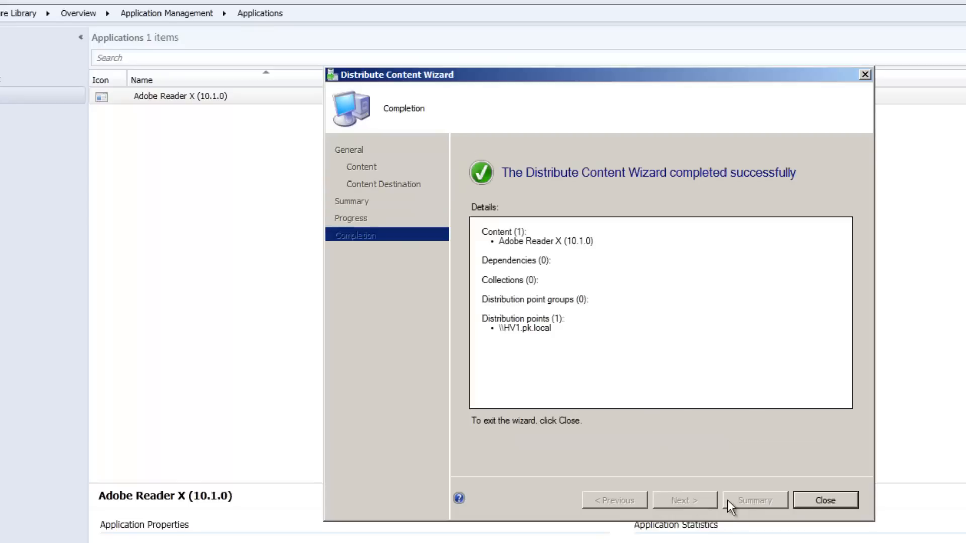
pyautogui.click(824, 500)
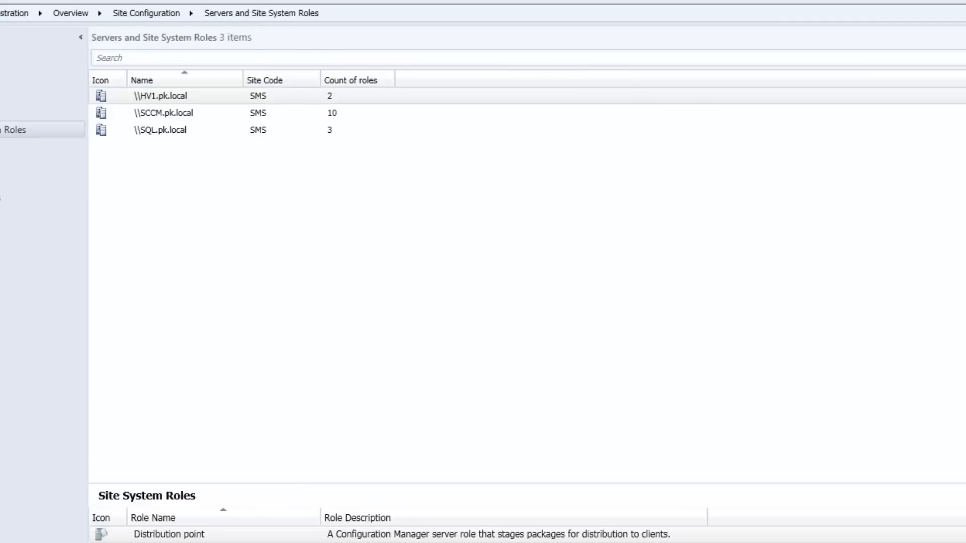
# Review the general properties of the \\HV1.pk.local distribution point in the Administration workspace, including its prestaged content option, without changing them
pyautogui.click(30, 180)
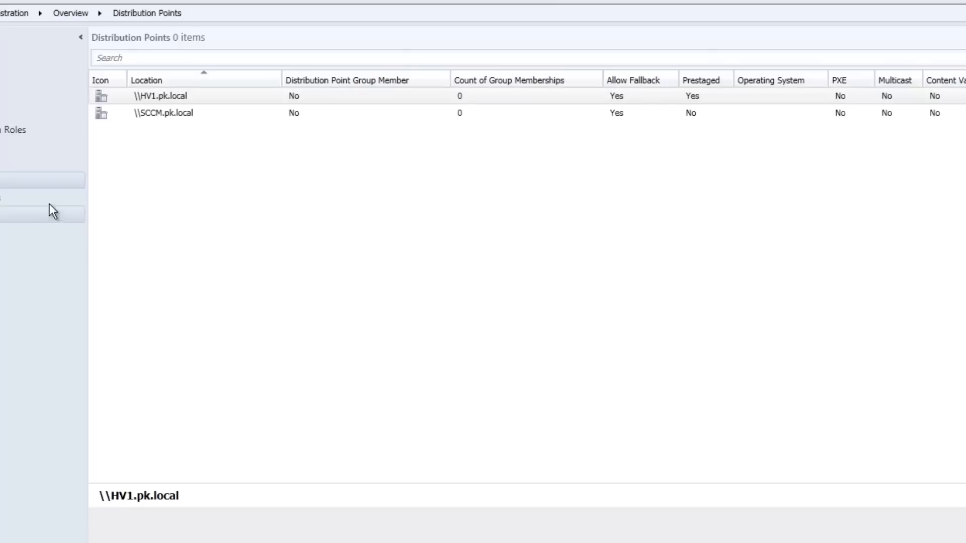
pyautogui.click(151, 97)
pyautogui.rightClick(150, 98)
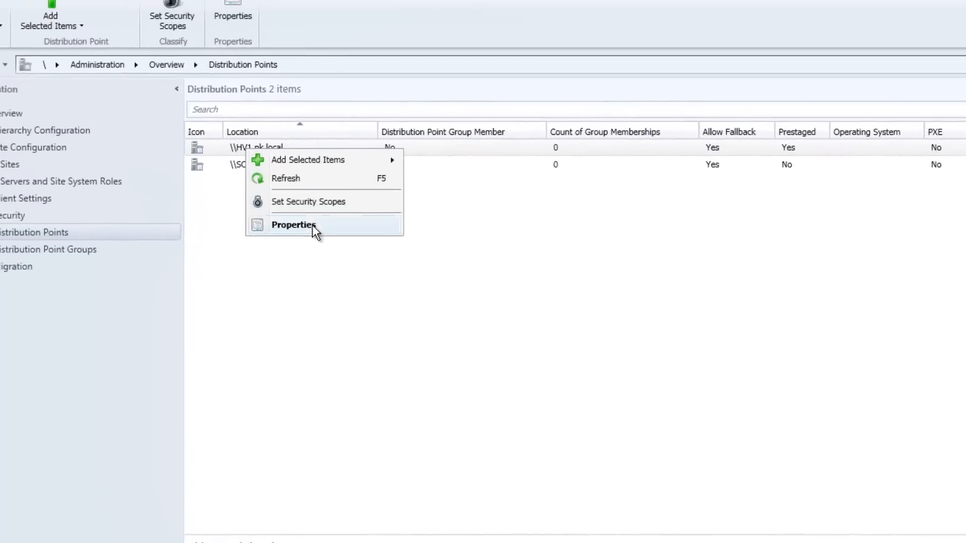
pyautogui.click(313, 225)
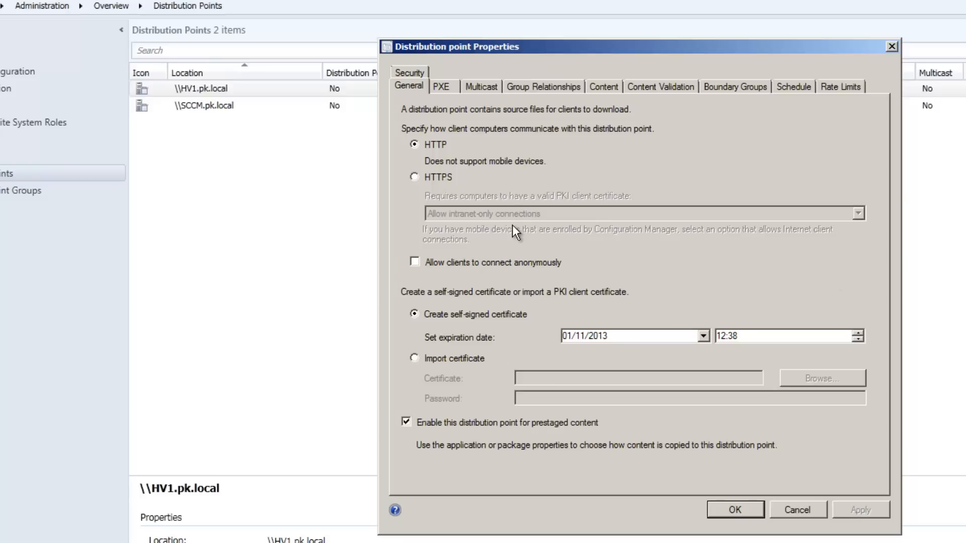
pyautogui.click(787, 507)
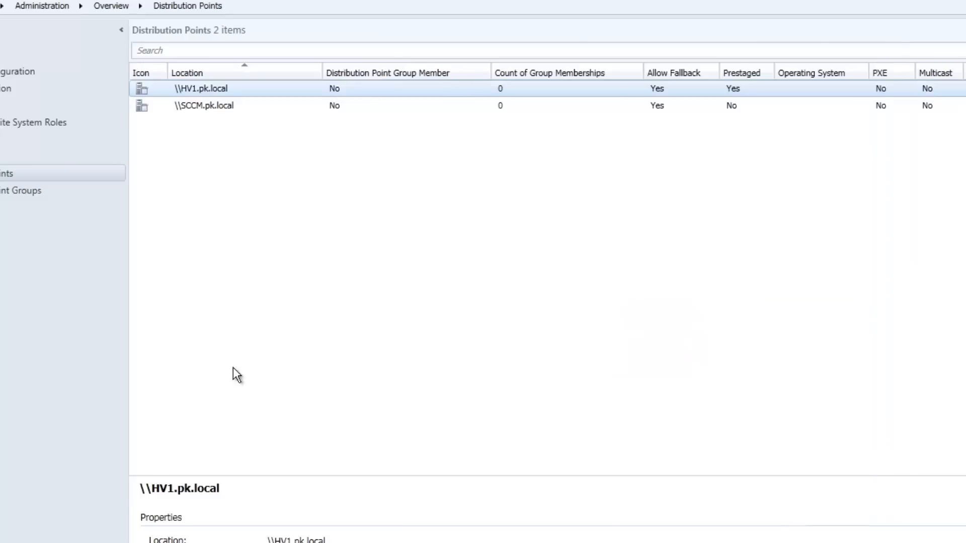
# Open the content status of Adobe Reader X in the Monitoring workspace and examine its distribution details
pyautogui.hotkey('ctrl', '3')
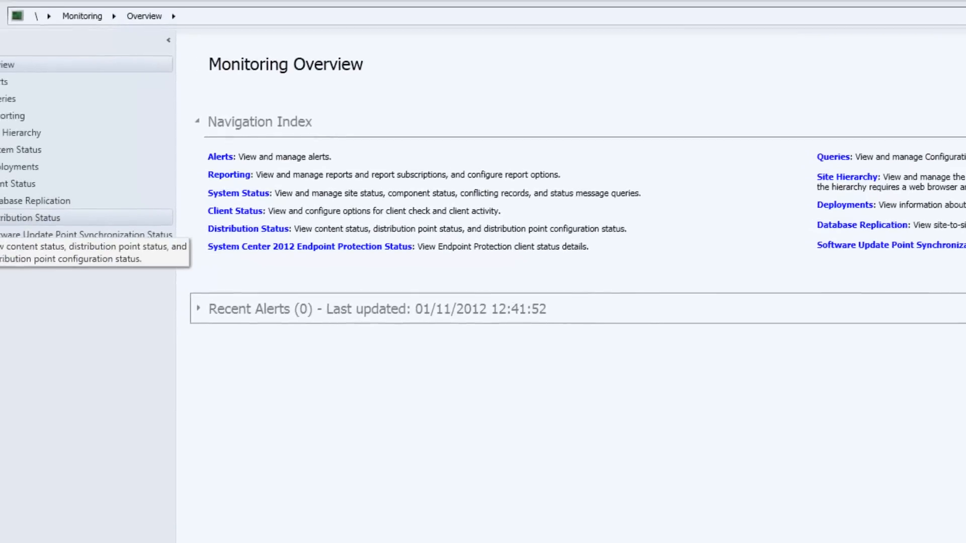
pyautogui.click(30, 233)
pyautogui.click(78, 250)
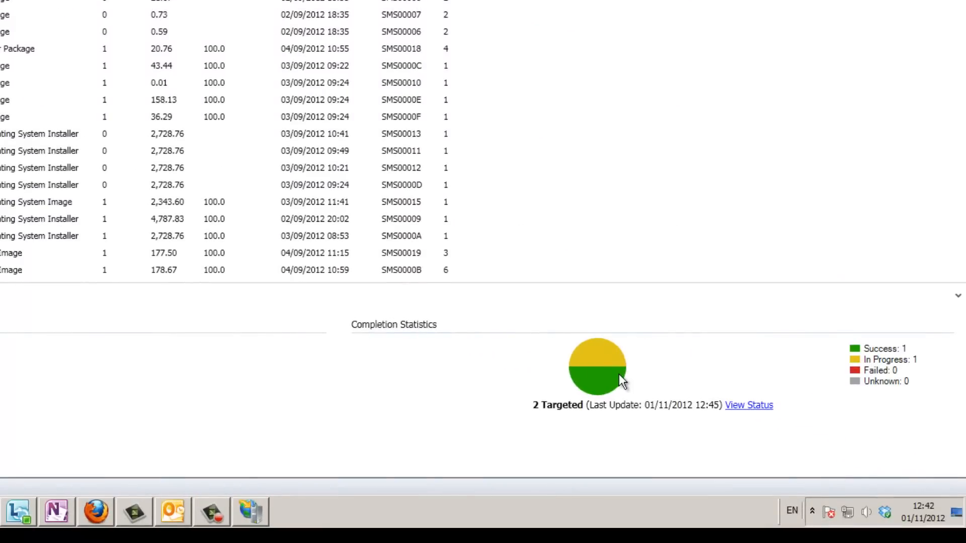
pyautogui.click(761, 408)
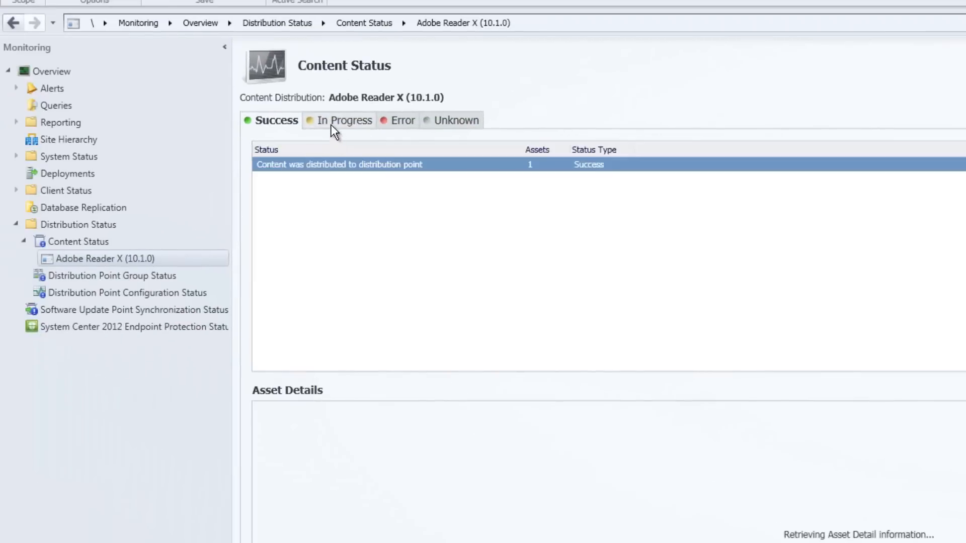
pyautogui.click(332, 130)
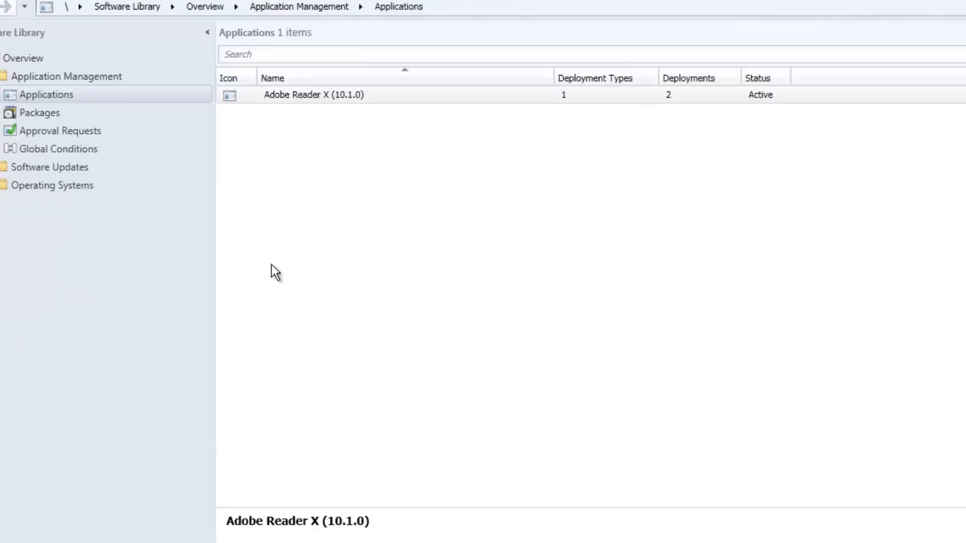
# Start a prestaged content file for Adobe Reader X (10.1.0), saved as D:\Prestaged\adobe.pkgx with all dependencies exported
pyautogui.click(282, 97)
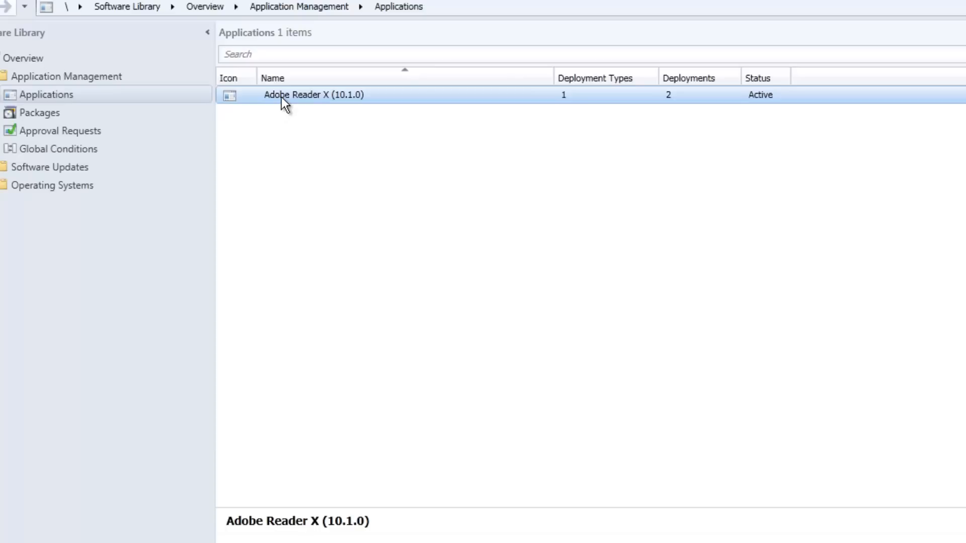
pyautogui.rightClick(282, 98)
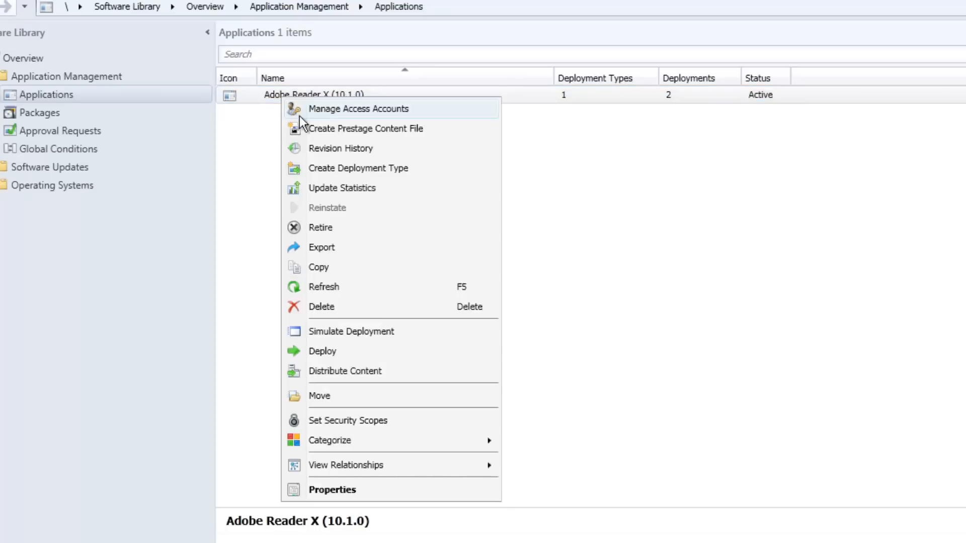
pyautogui.click(321, 129)
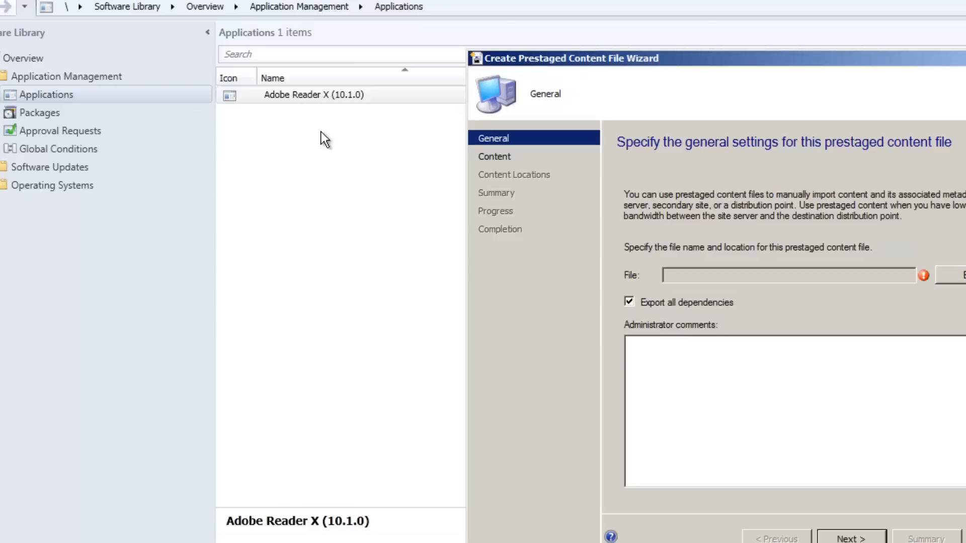
pyautogui.click(950, 275)
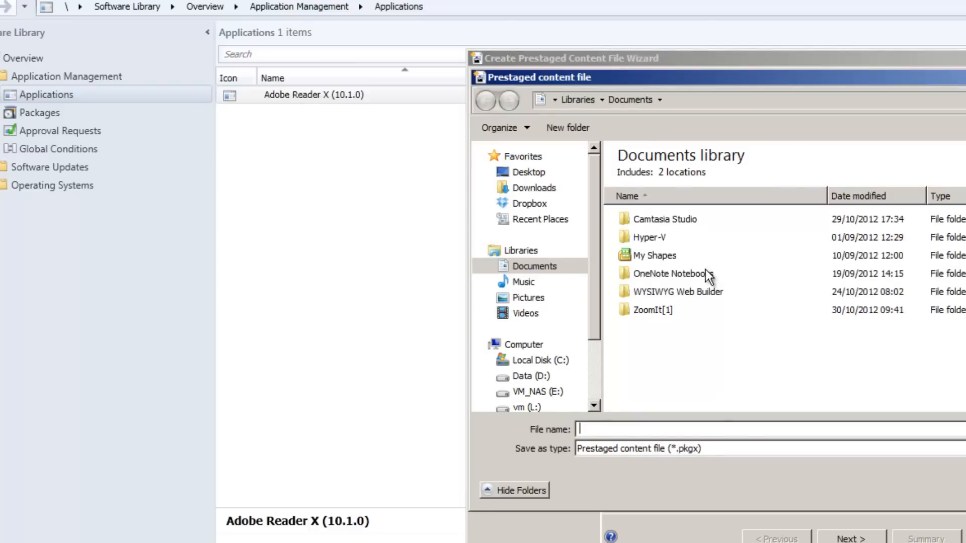
pyautogui.click(520, 377)
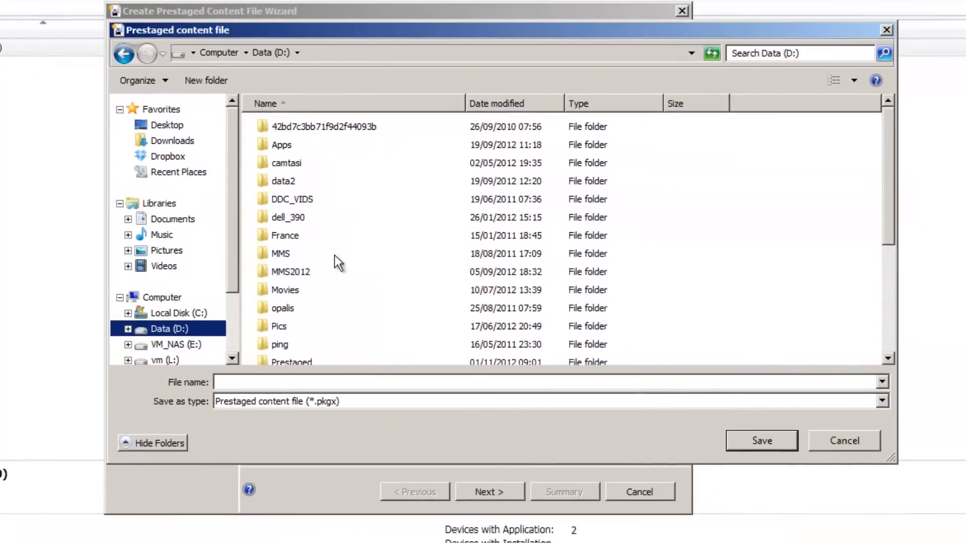
pyautogui.click(300, 361)
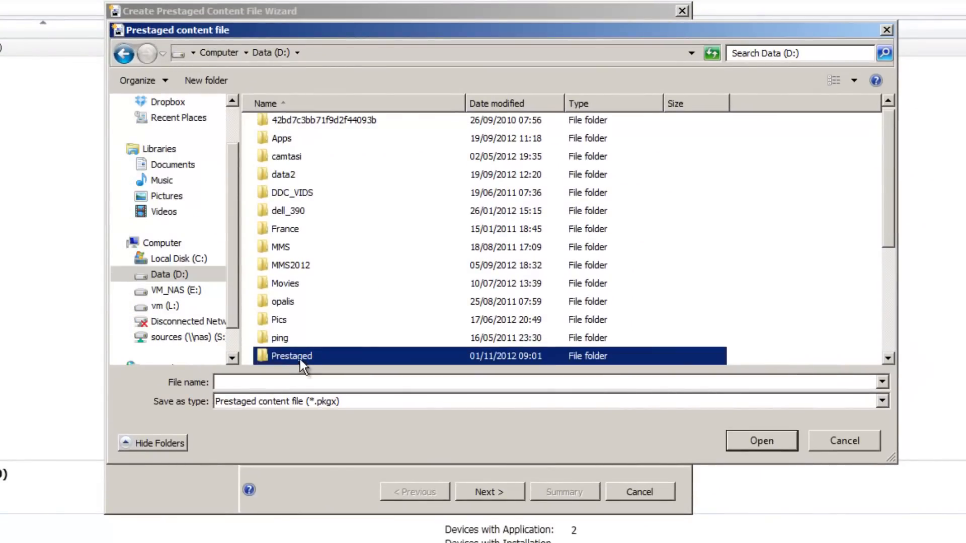
pyautogui.doubleClick(300, 358)
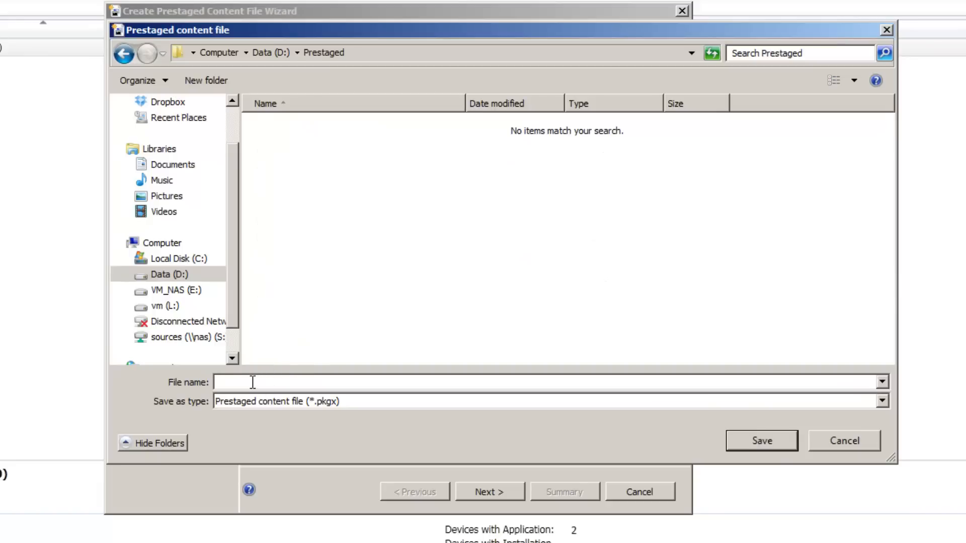
pyautogui.write('adobe')
pyautogui.click(766, 441)
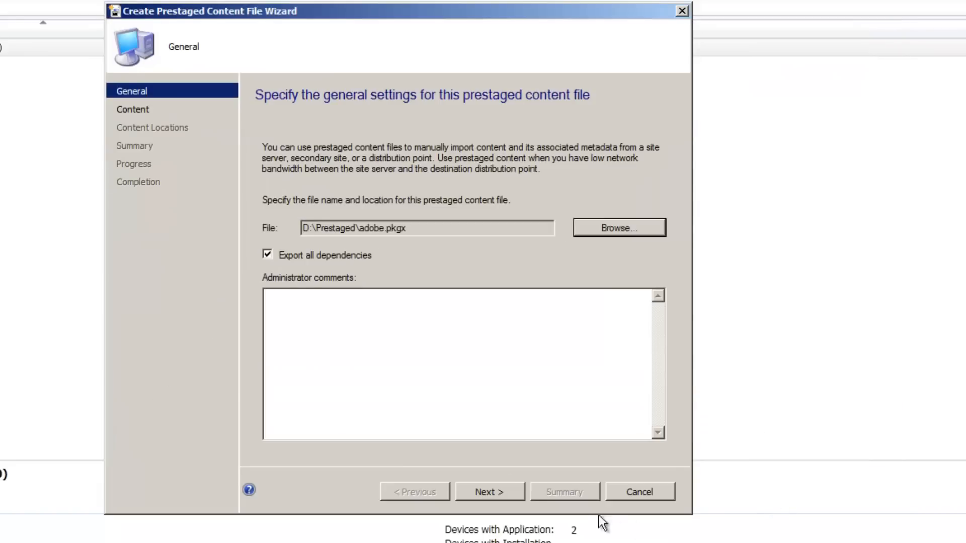
pyautogui.click(499, 493)
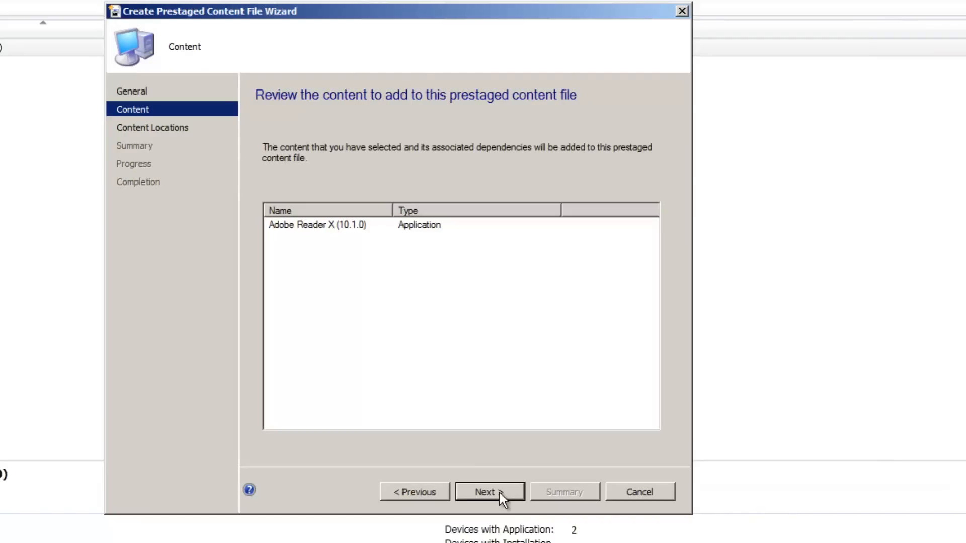
# Add \\SCCM.pk.local as the source distribution point and complete the Create Prestaged Content File Wizard
pyautogui.click(501, 495)
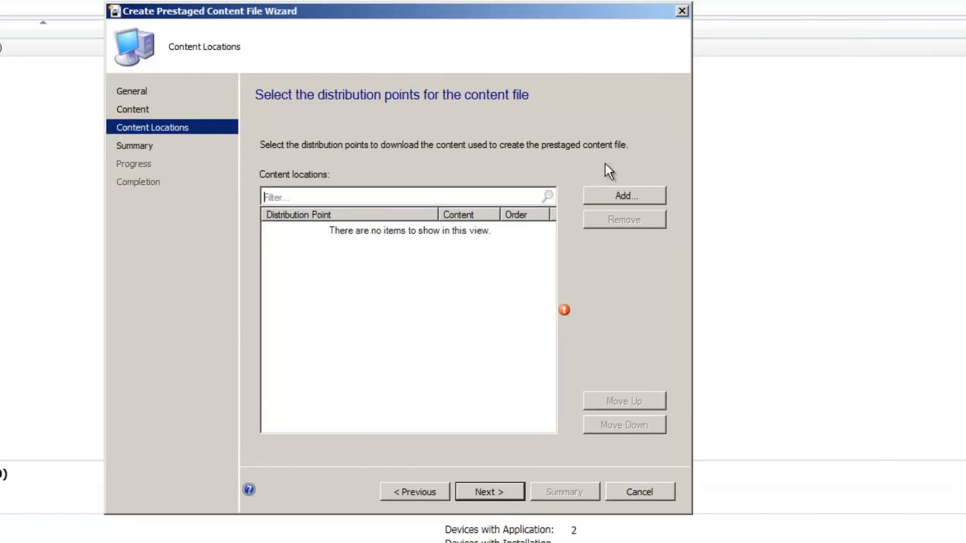
pyautogui.click(642, 195)
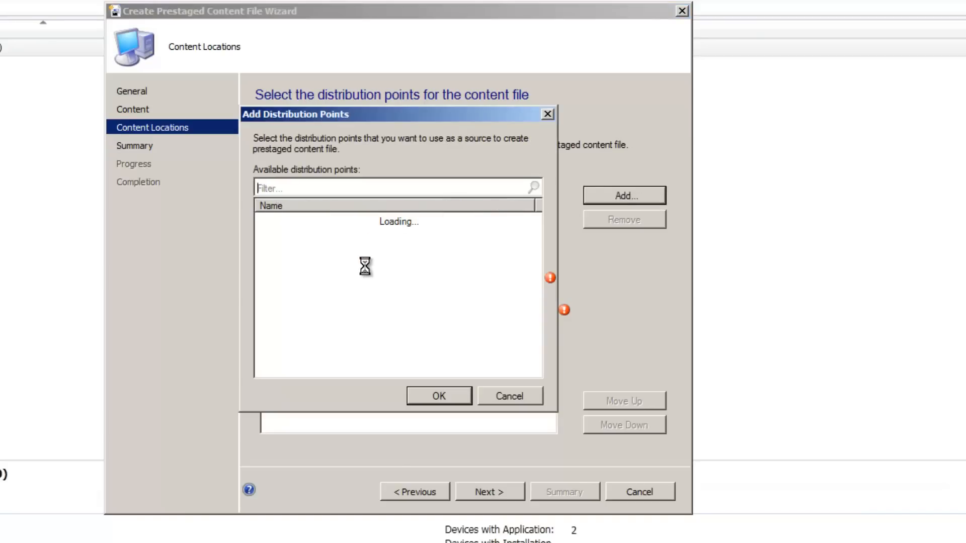
pyautogui.click(264, 233)
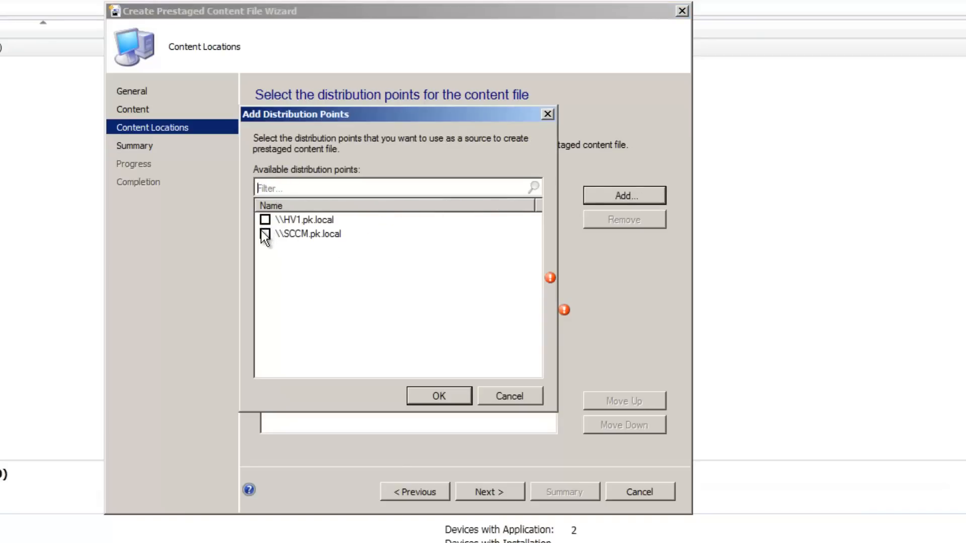
pyautogui.click(449, 399)
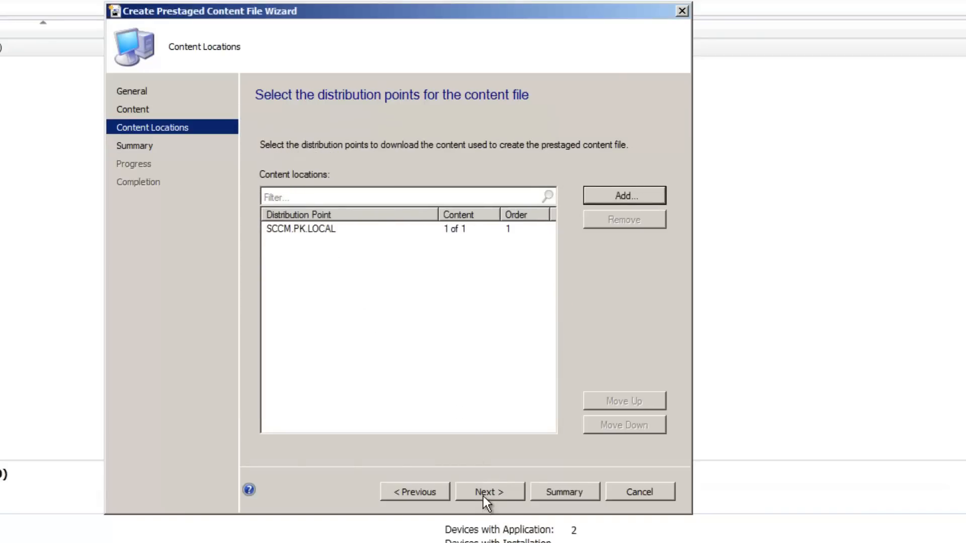
pyautogui.click(483, 494)
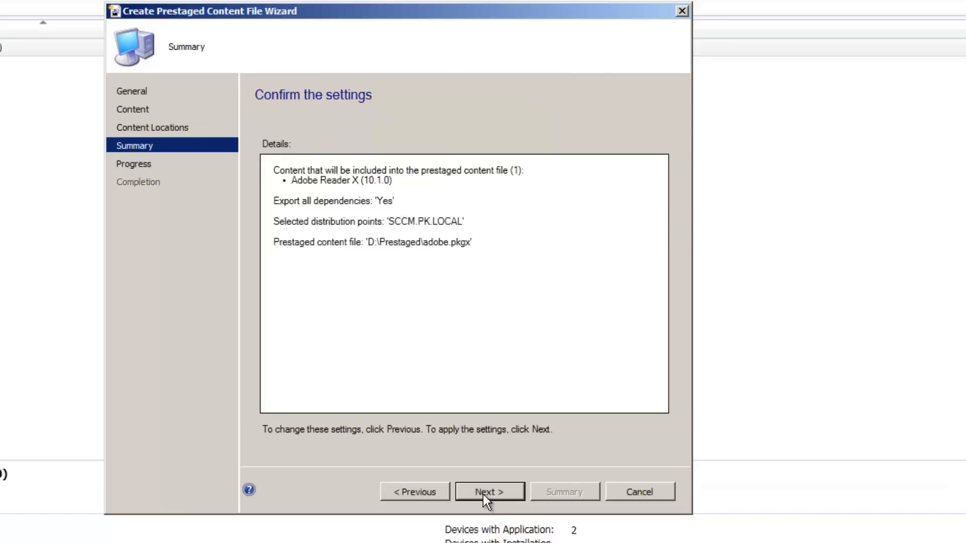
pyautogui.click(483, 493)
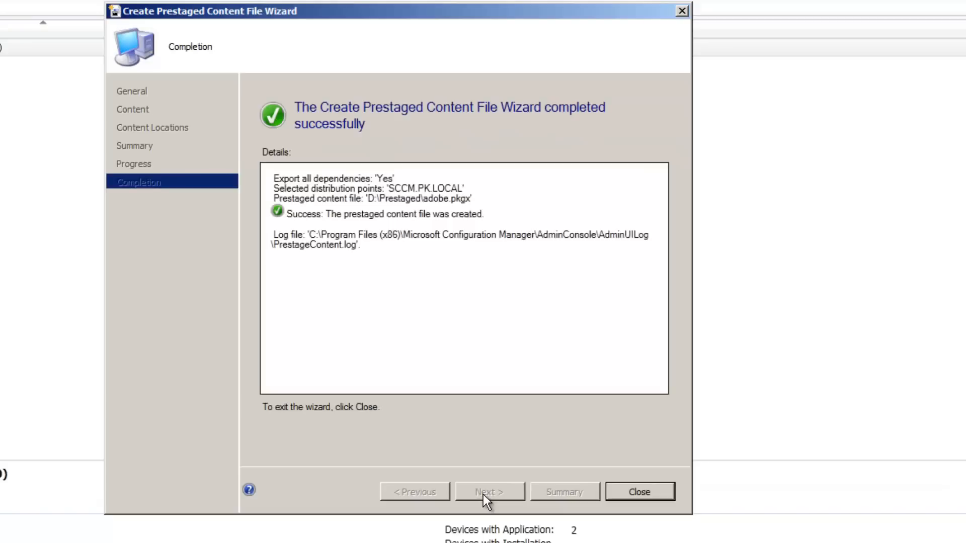
pyautogui.click(629, 503)
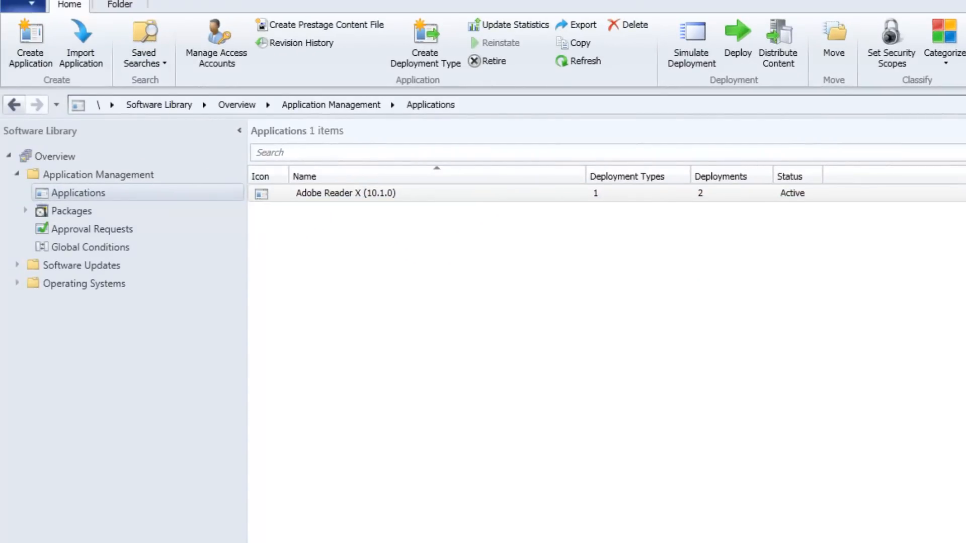
# Switch to Windows Explorer and inspect adobe.pkgx and the accompanying files in the D:\Prestaged folder
pyautogui.hotkey('alt', 'Tab')
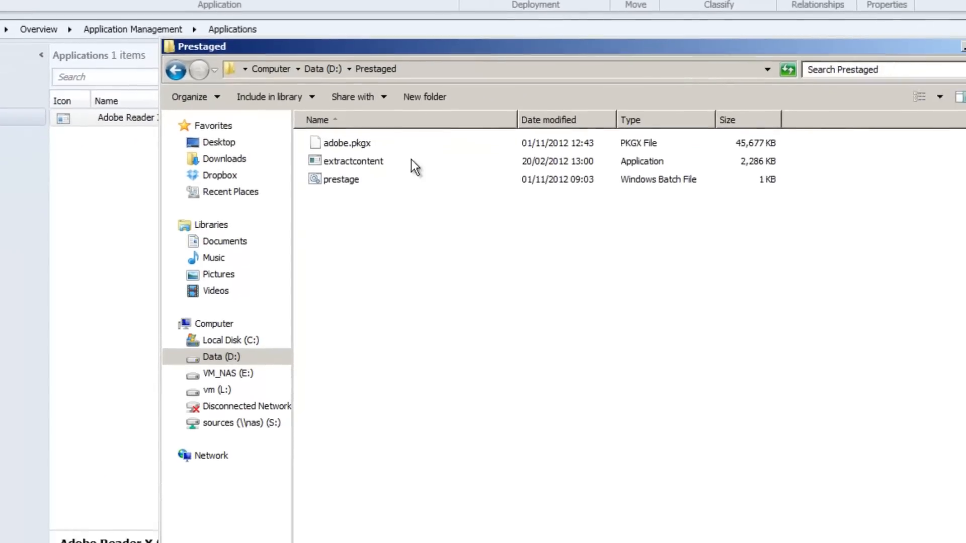
pyautogui.moveTo(410, 160)
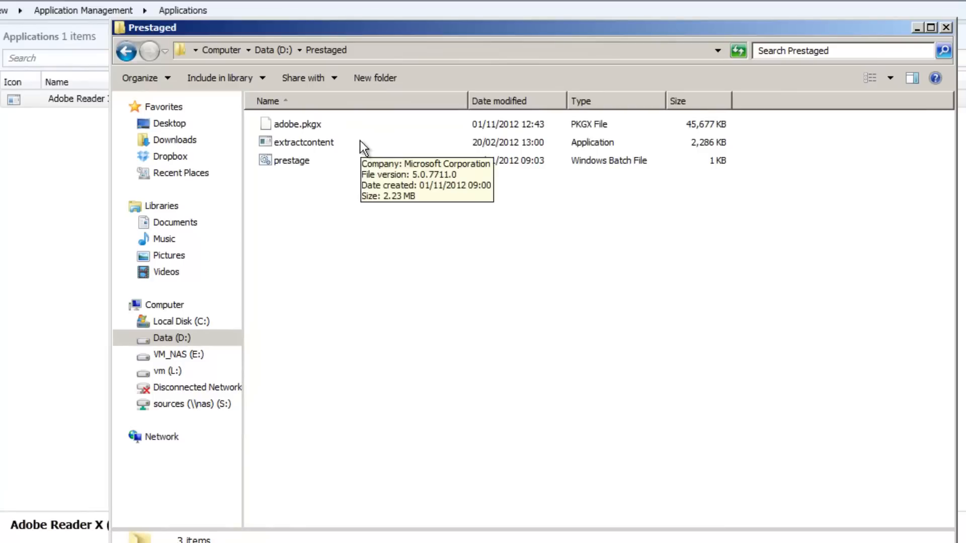
pyautogui.click(305, 129)
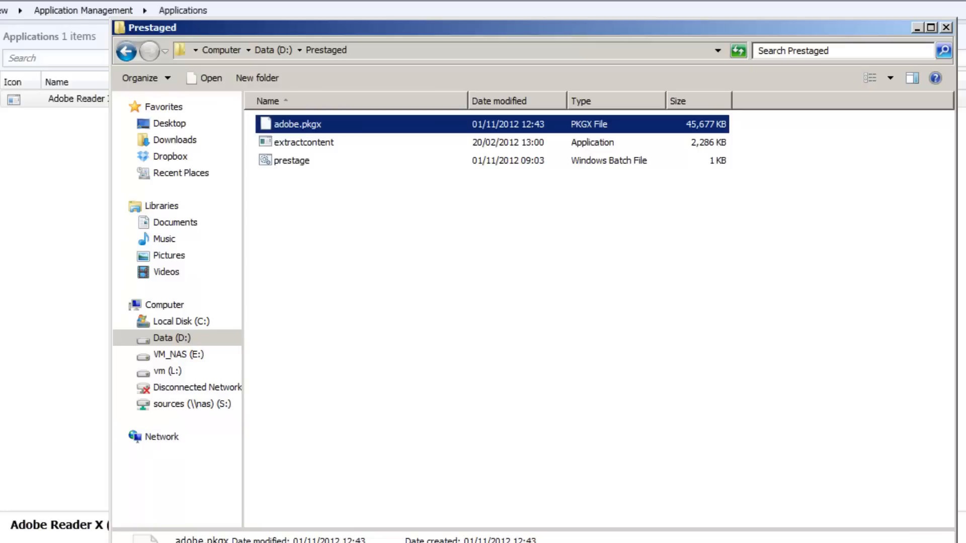
pyautogui.press('super')
pyautogui.press('Escape')
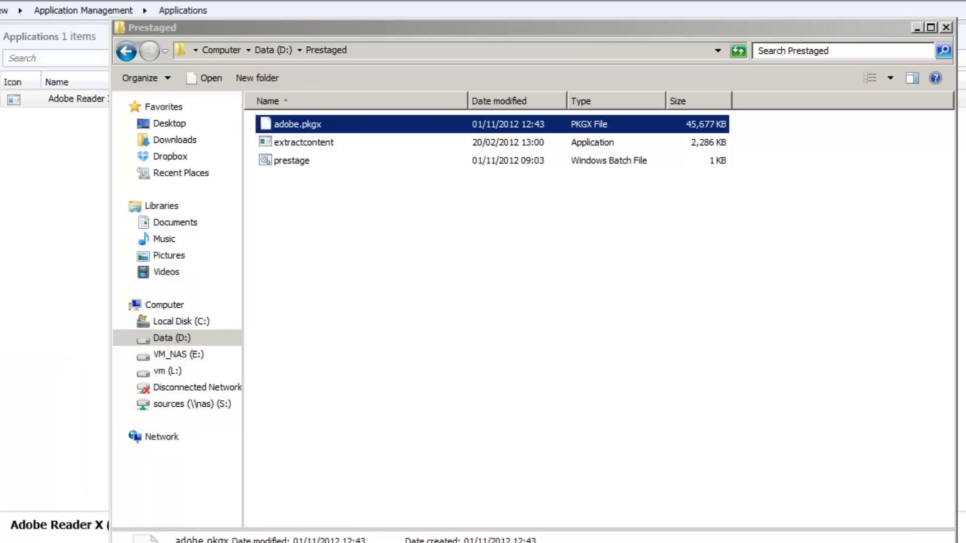
# Open the network folder \\sccm\c$\Program Files on the site server
pyautogui.press('super+r')
pyautogui.write('\\')
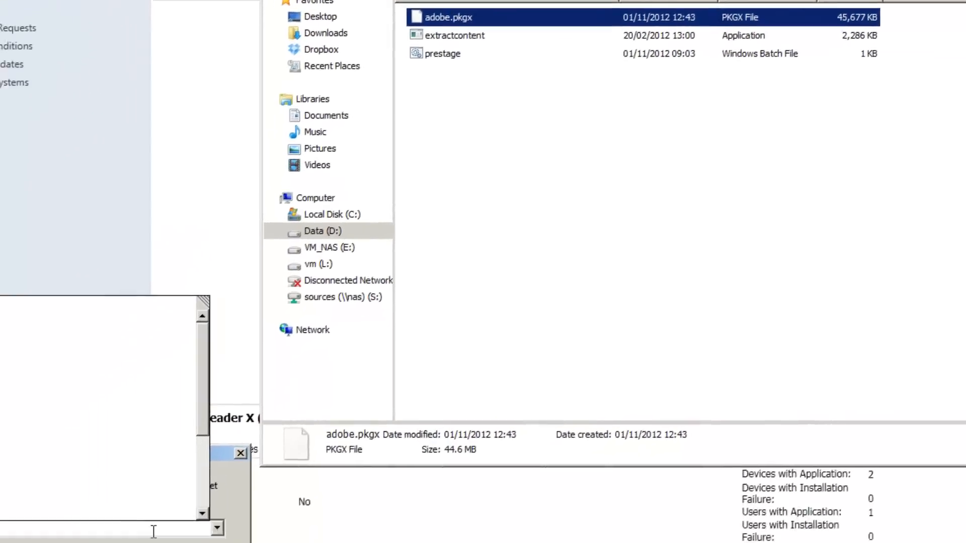
pyautogui.write('s')
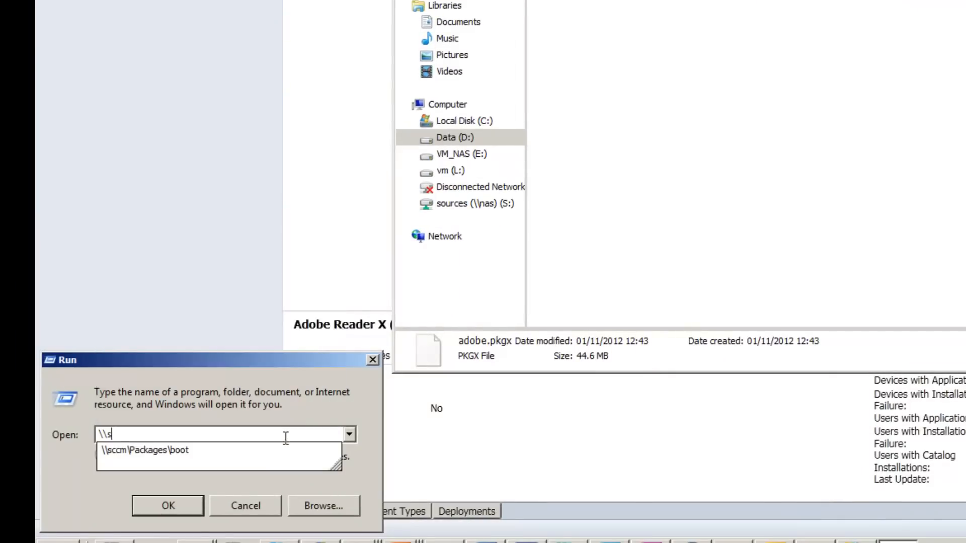
pyautogui.write('ccm\\')
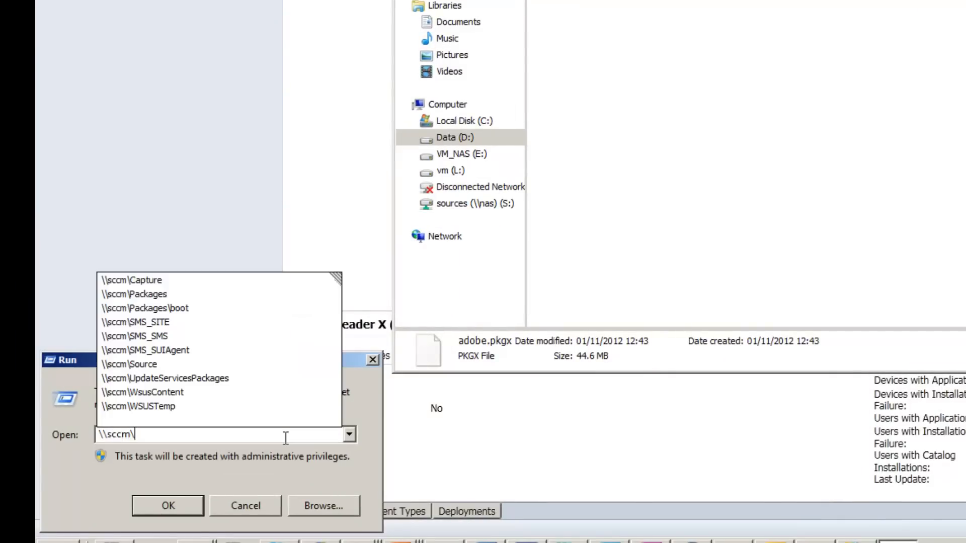
pyautogui.write('c')
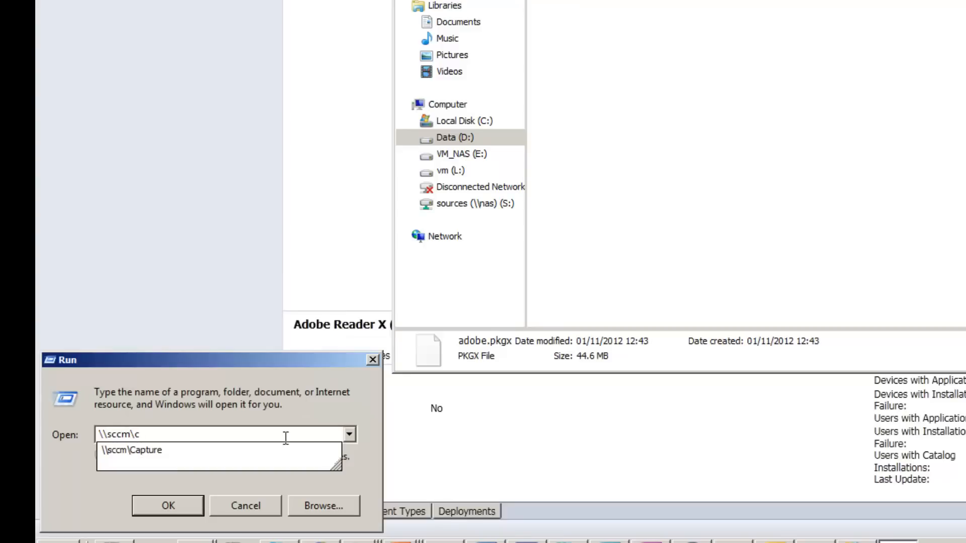
pyautogui.write('$\\')
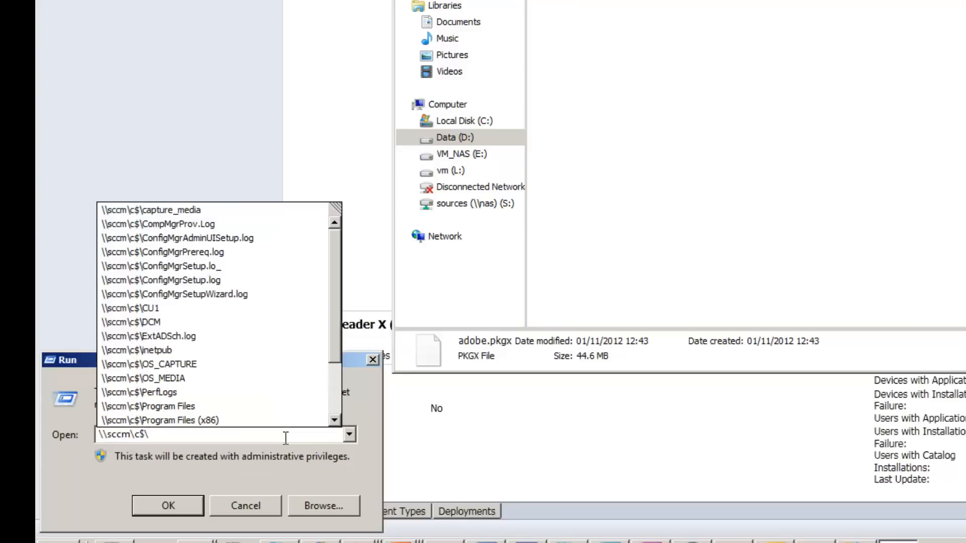
pyautogui.click(227, 406)
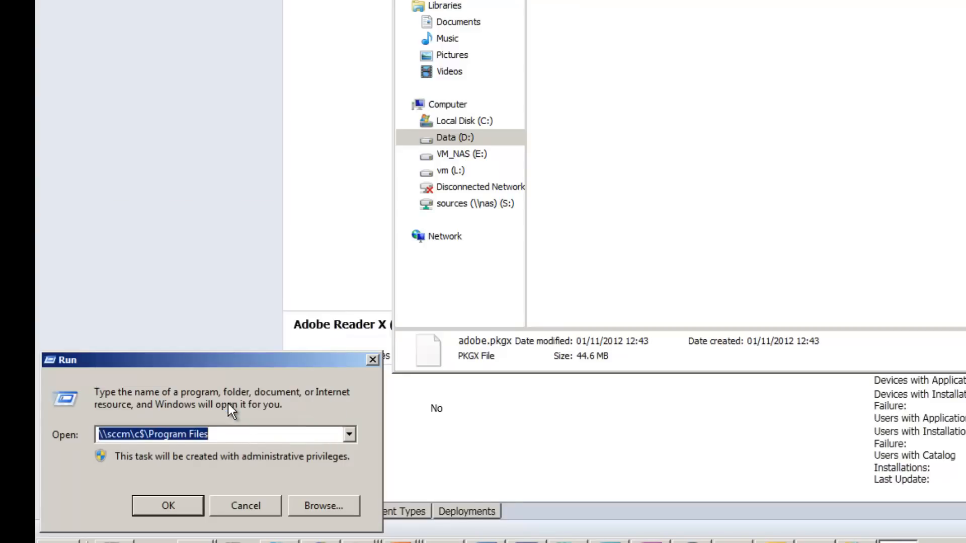
pyautogui.click(177, 502)
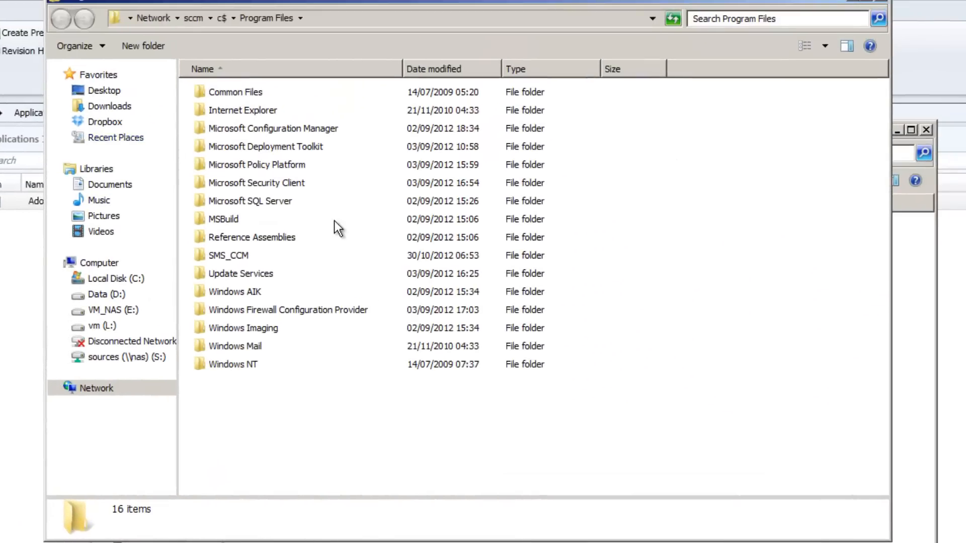
# Browse to Microsoft Configuration Manager\bin\X64 on the site server and locate the extractcontent application
pyautogui.doubleClick(249, 134)
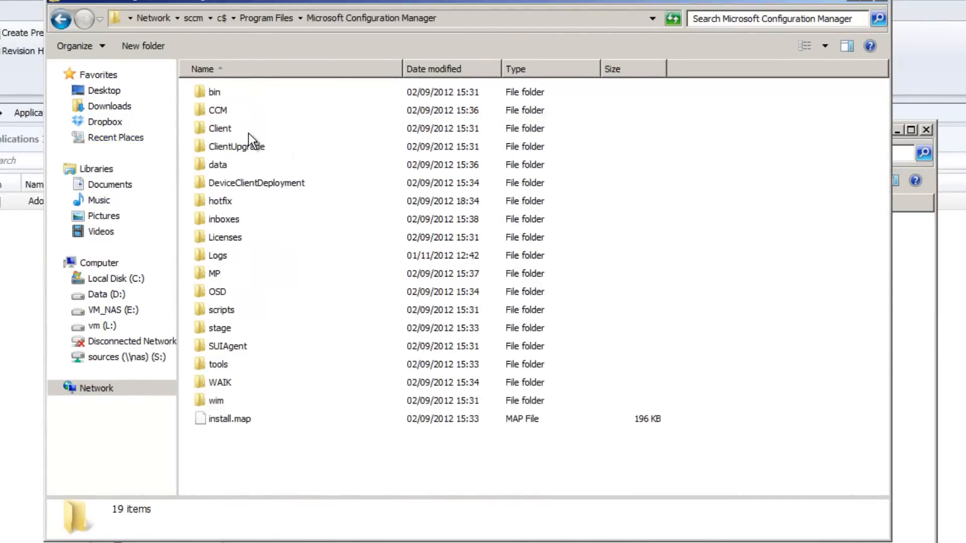
pyautogui.doubleClick(225, 98)
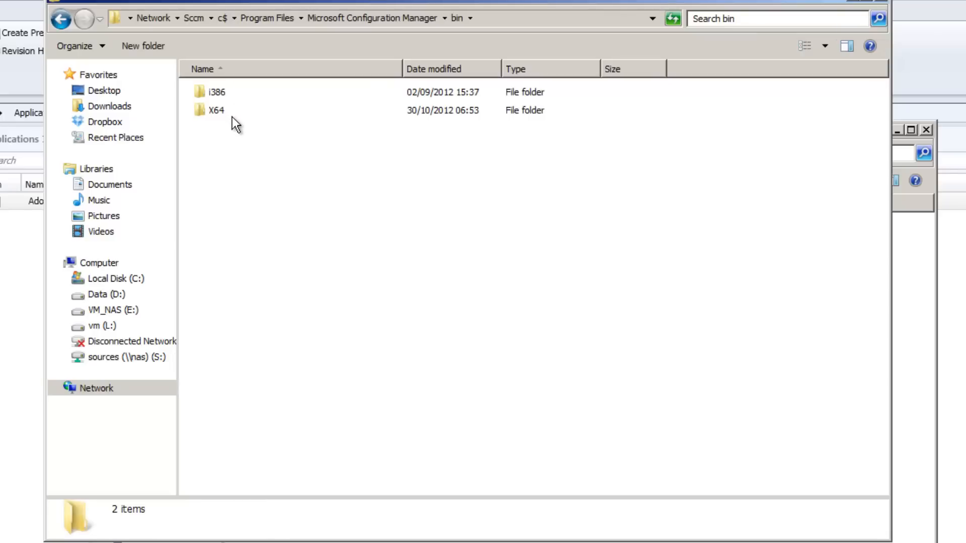
pyautogui.doubleClick(230, 116)
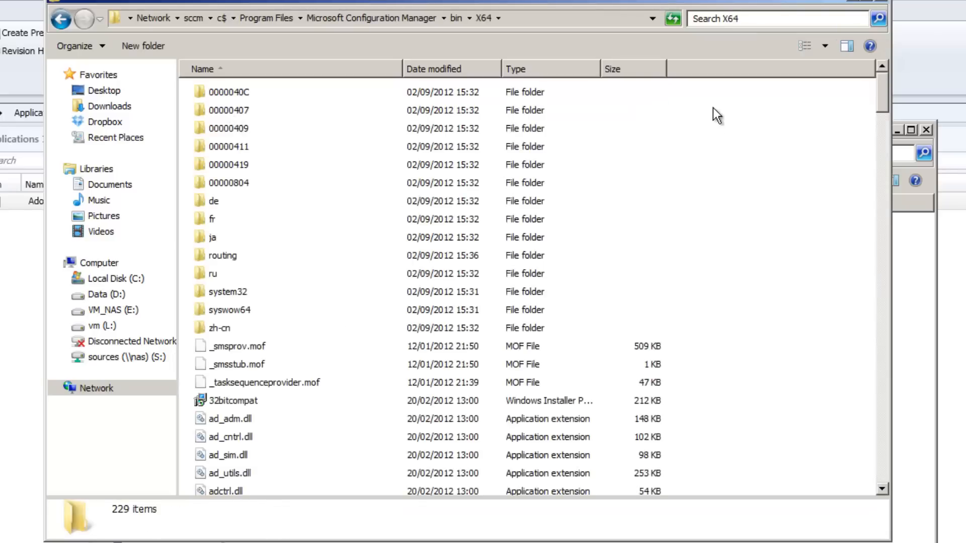
pyautogui.click(287, 398)
pyautogui.press('e')
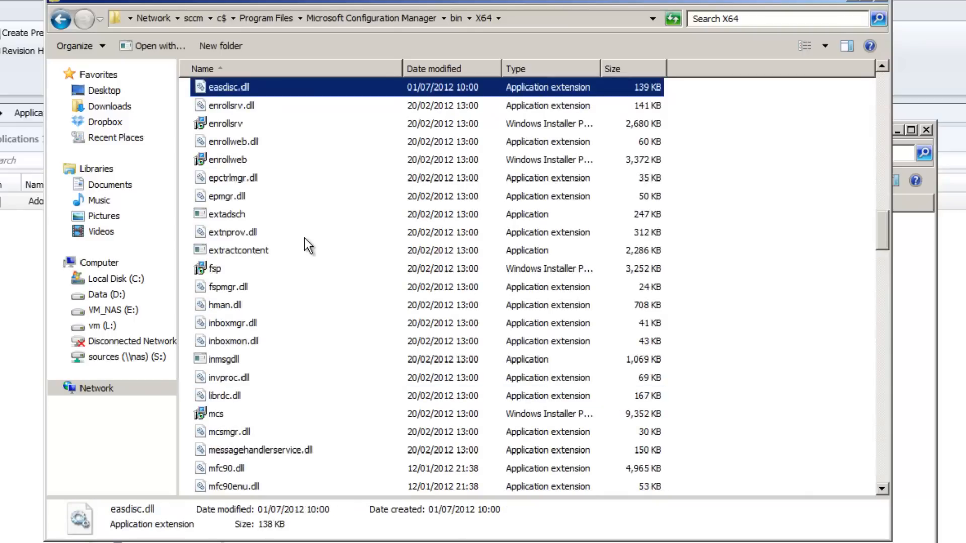
# Locate the extractcontent application in the site server's X64 folder and its copy in the D:\Prestaged folder
pyautogui.click(252, 256)
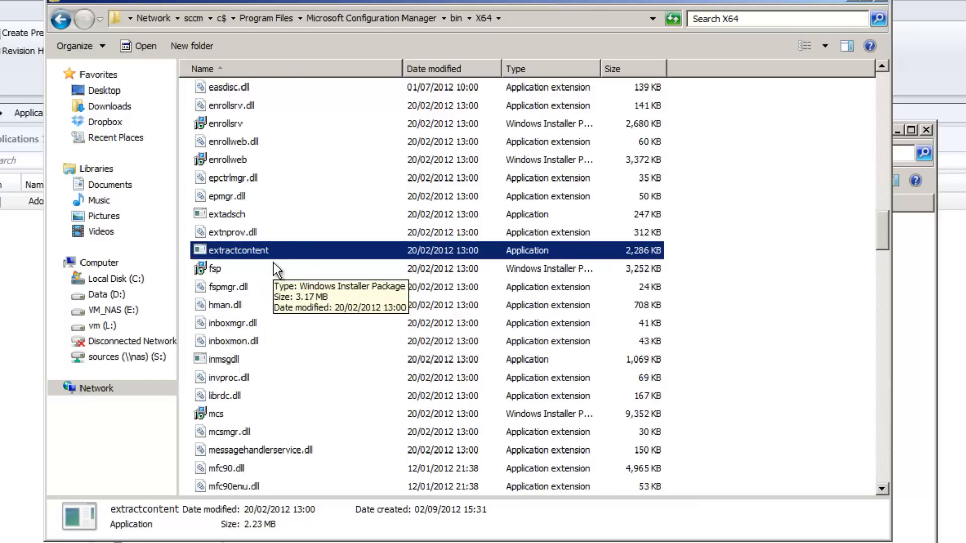
pyautogui.moveTo(249, 8); pyautogui.dragTo(372, 541)
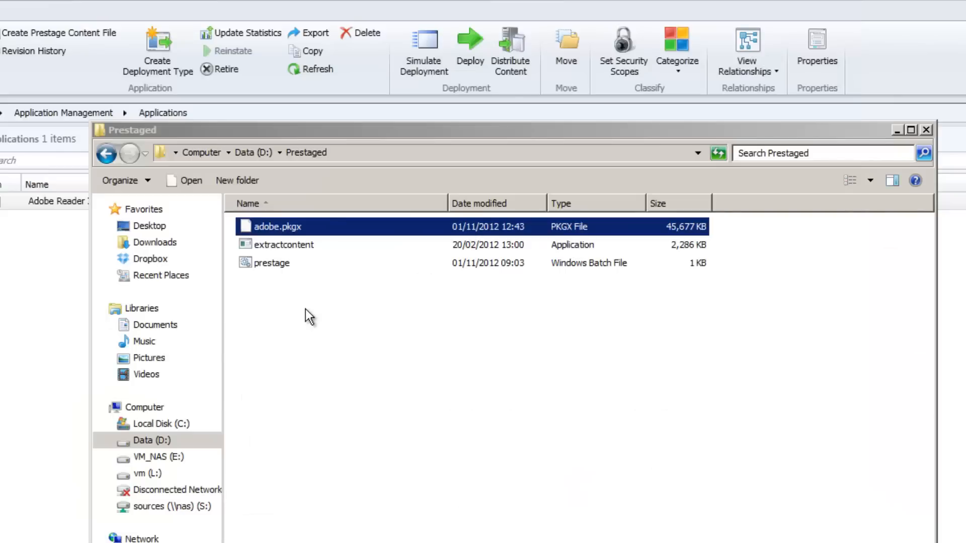
pyautogui.click(271, 247)
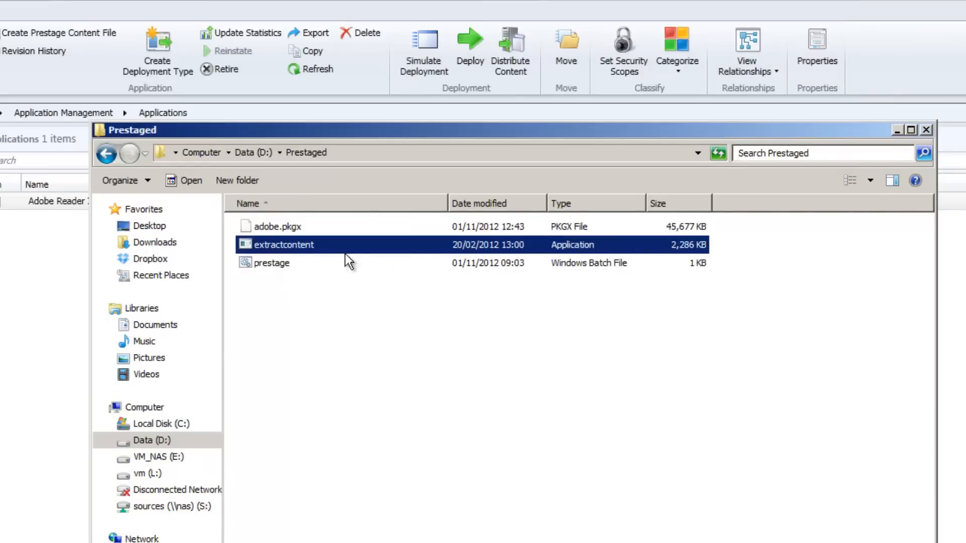
# Edit the prestage batch file so its extractcontent command points to D:\Prestaged\adobe.pkgx, and save the file
pyautogui.rightClick(265, 264)
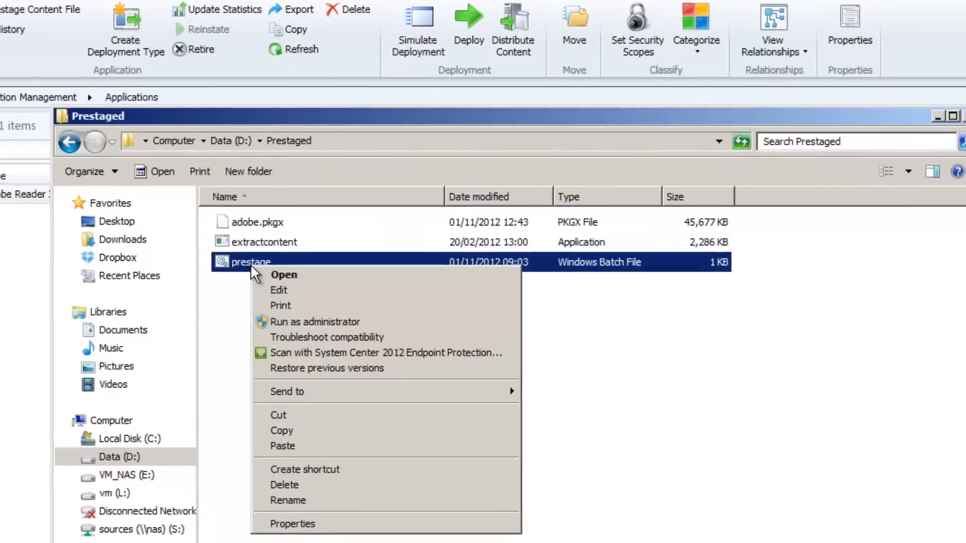
pyautogui.click(267, 288)
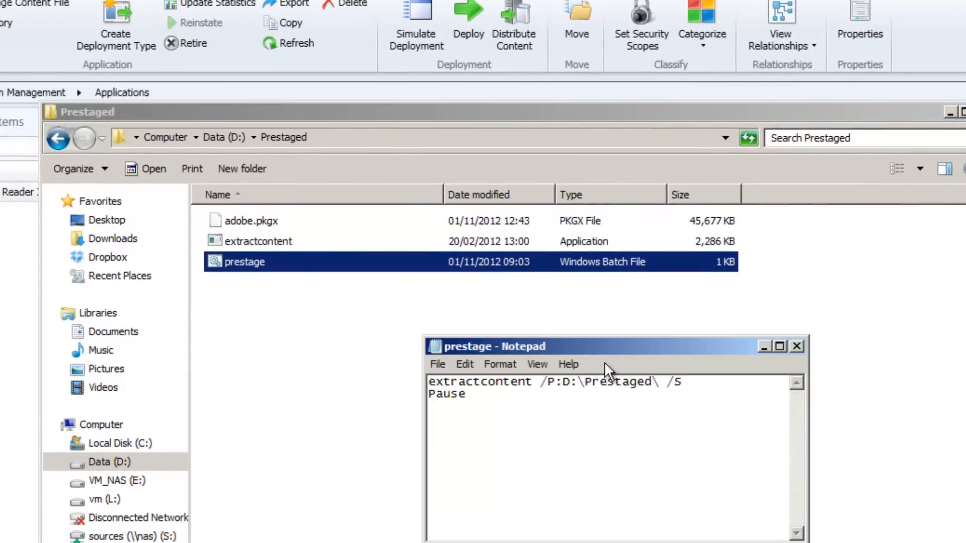
pyautogui.moveTo(603, 346); pyautogui.dragTo(476, 359)
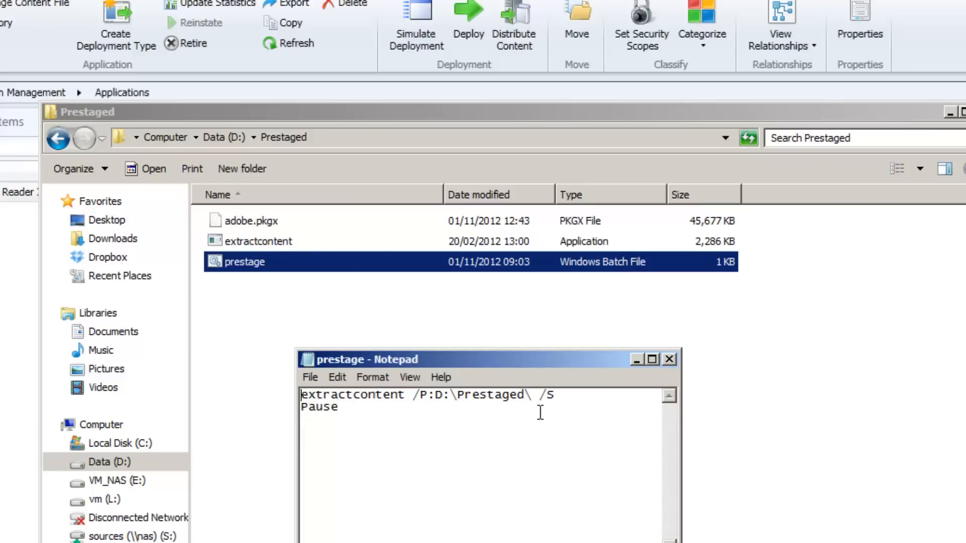
pyautogui.click(532, 395)
pyautogui.write('adobe.pkgx')
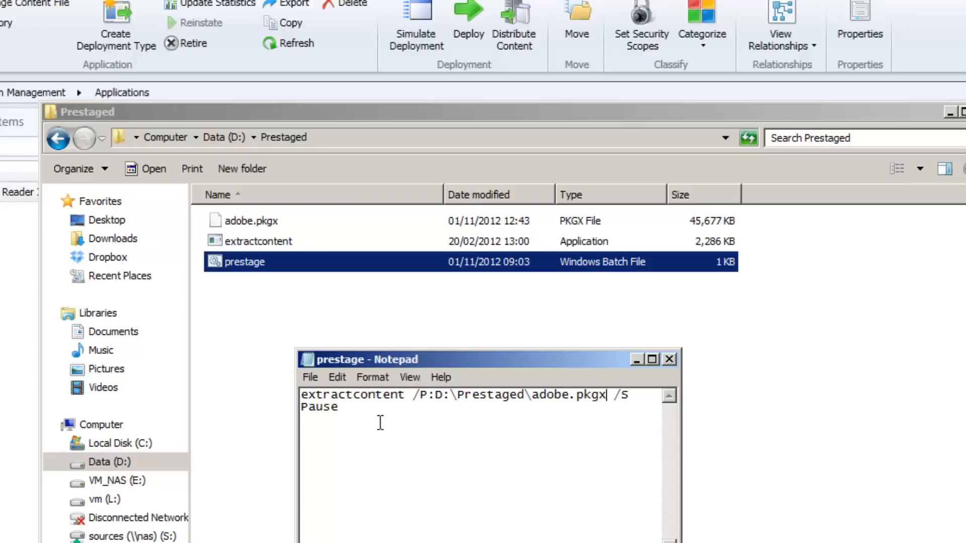
pyautogui.hotkey('ctrl', 's')
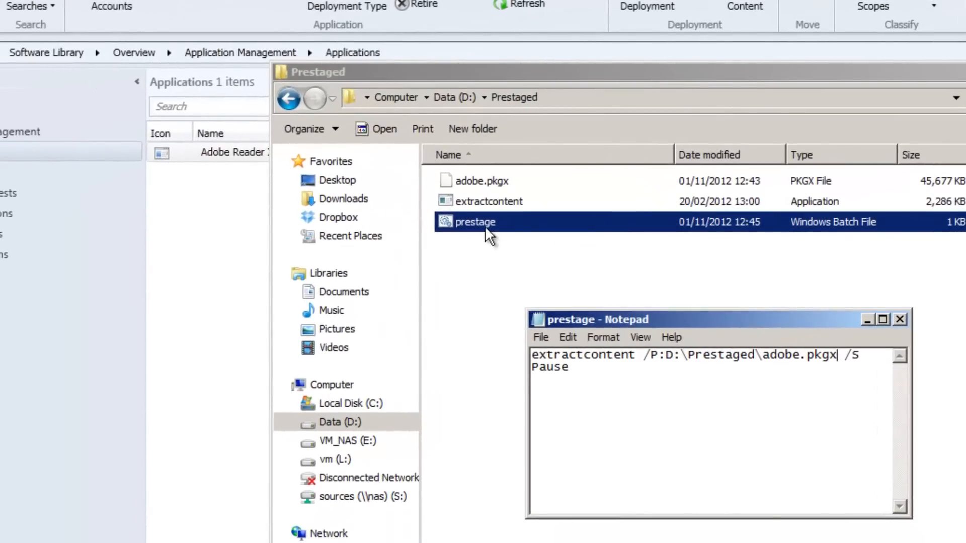
# Run the prestage batch file to extract the content, and view the content's distribution status in the Configuration Manager console
pyautogui.doubleClick(485, 225)
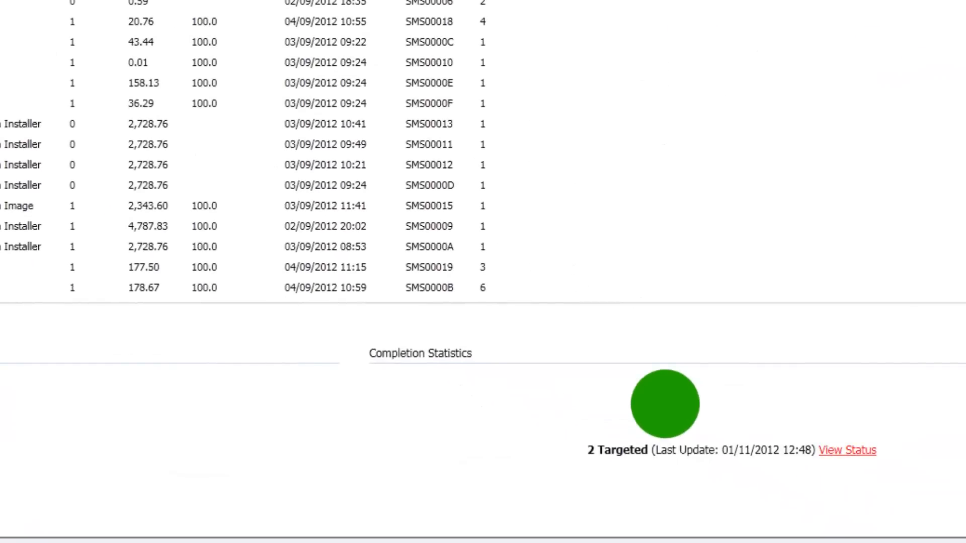
pyautogui.click(846, 450)
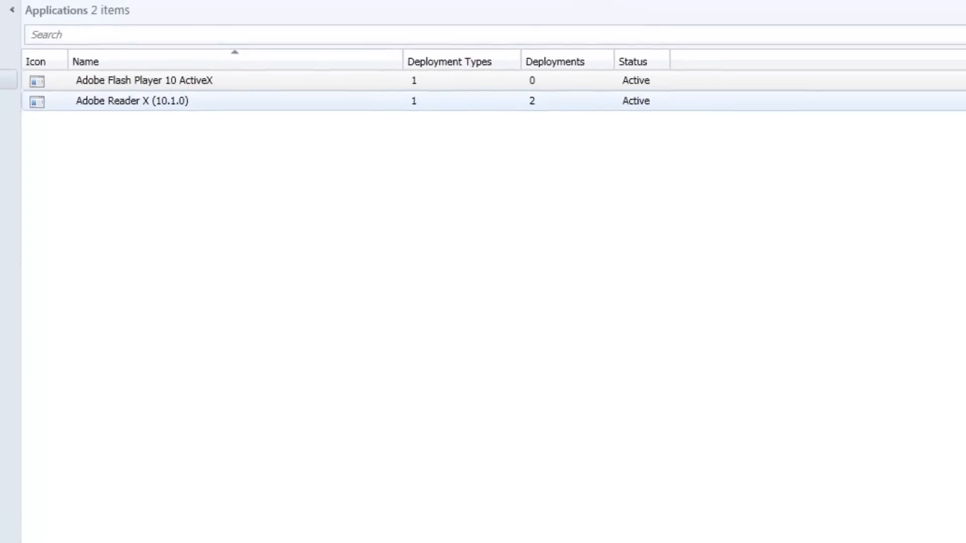
# Set Adobe Flash Player 10 ActiveX's prestaged distribution point setting to automatically download content when packages are assigned to distribution points
pyautogui.click(136, 77)
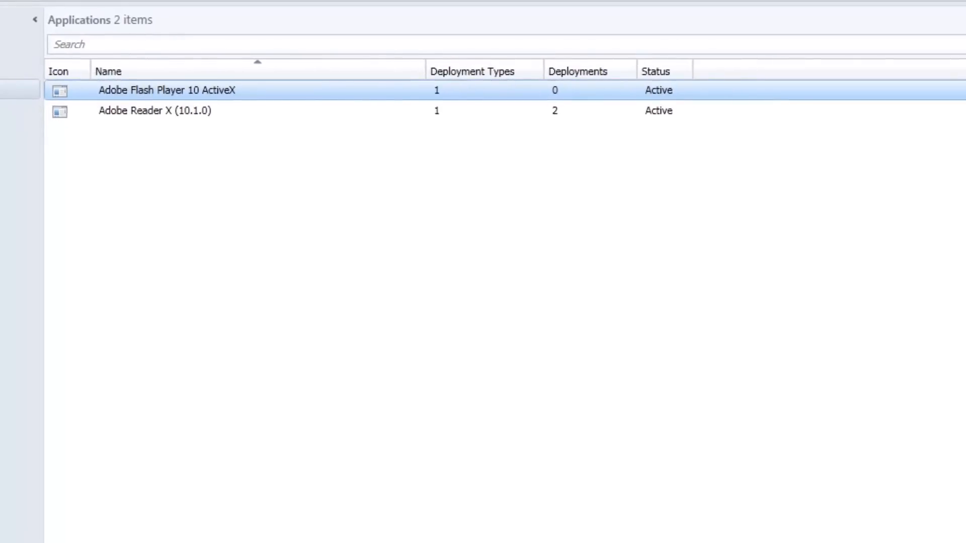
pyautogui.rightClick(103, 91)
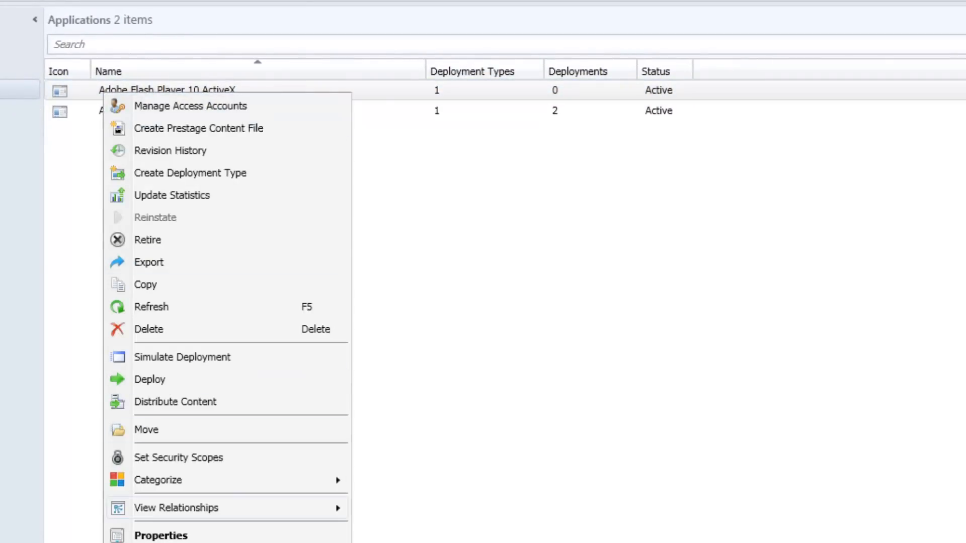
pyautogui.click(160, 535)
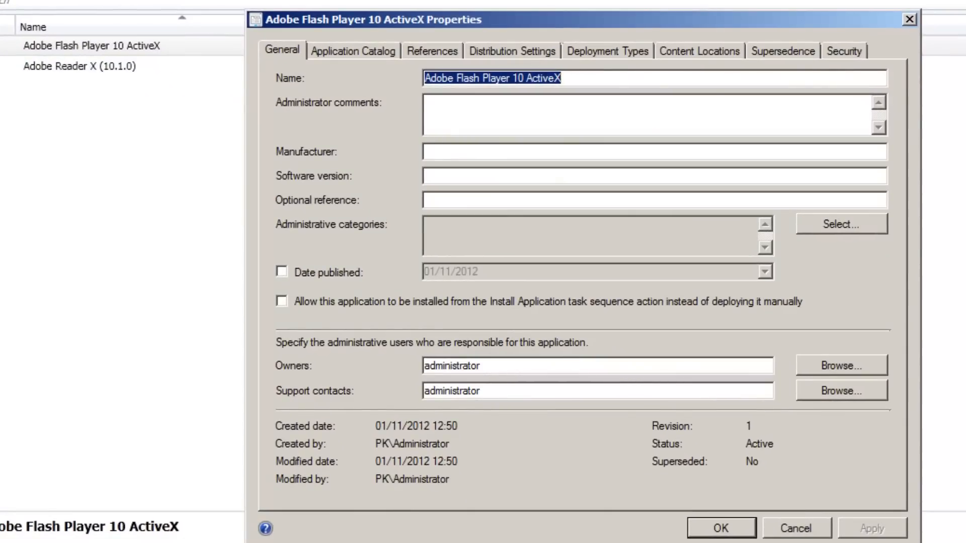
pyautogui.click(512, 51)
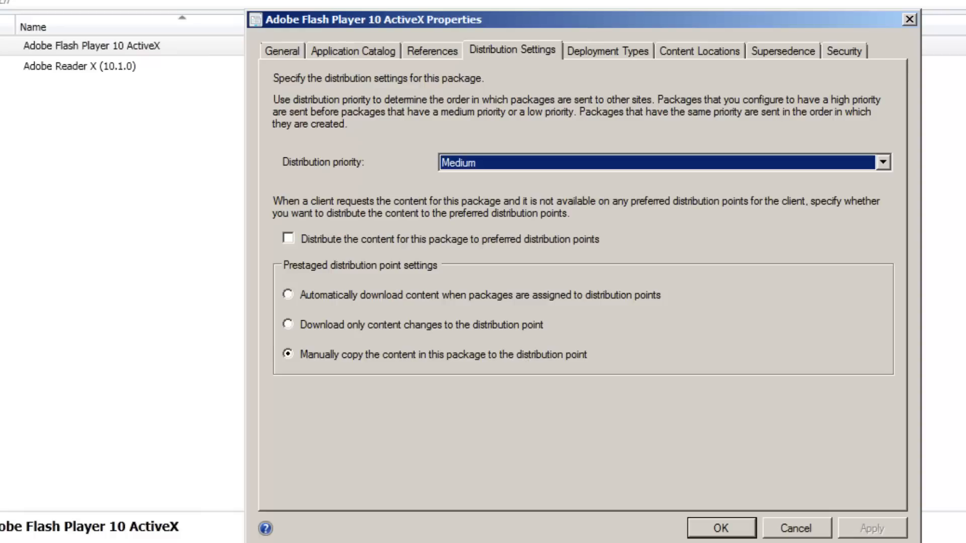
pyautogui.click(288, 295)
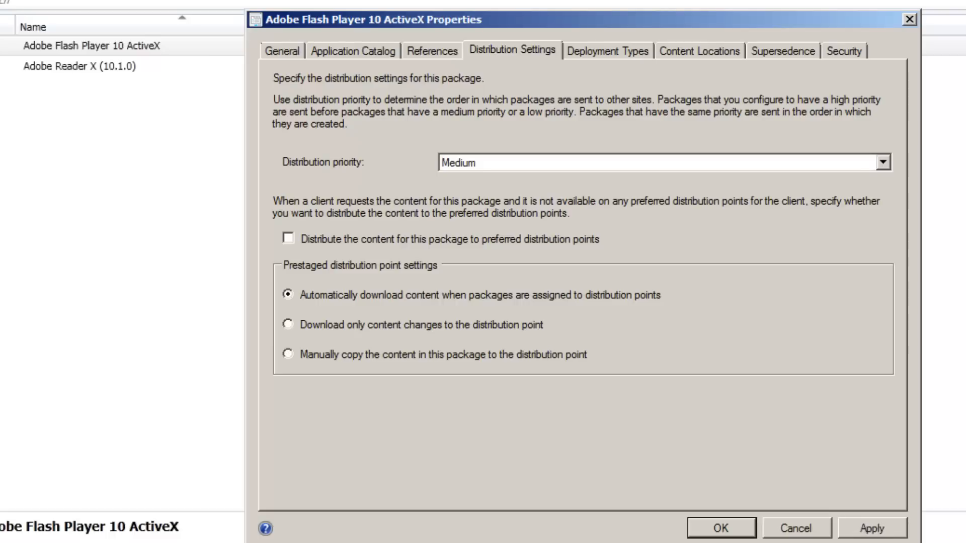
pyautogui.click(872, 528)
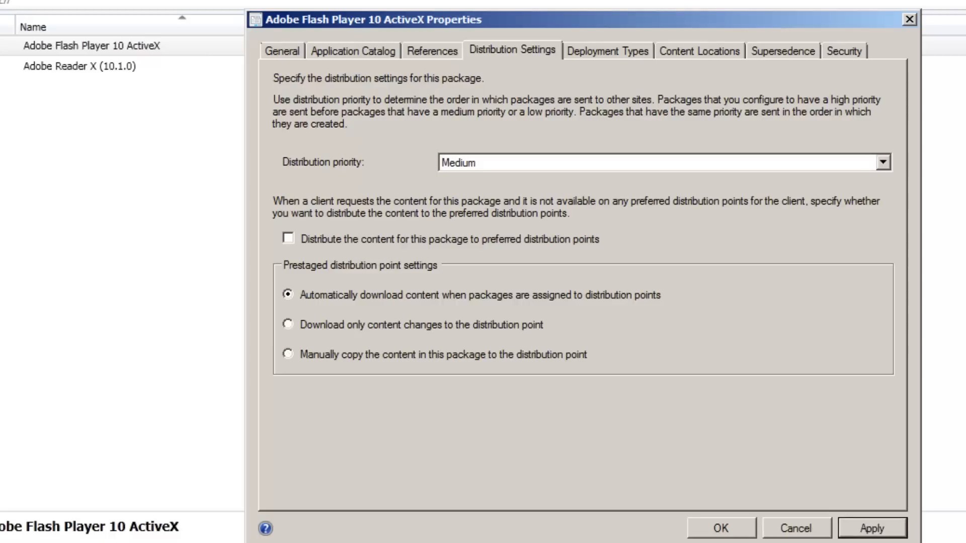
pyautogui.click(722, 528)
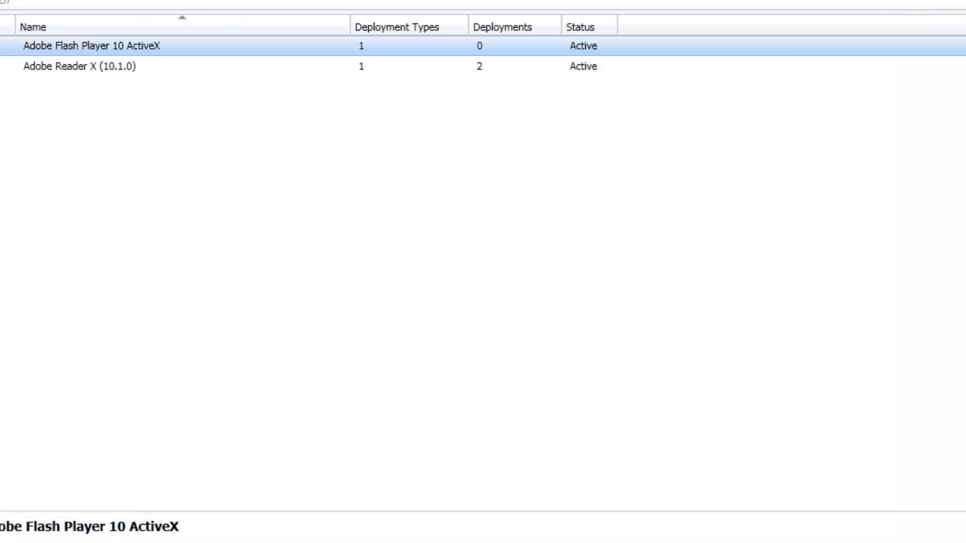
# Distribute the Adobe Flash Player 10 ActiveX content to the distribution points \\HV1.pk.local and \\SCCM.pk.local
pyautogui.rightClick(96, 44)
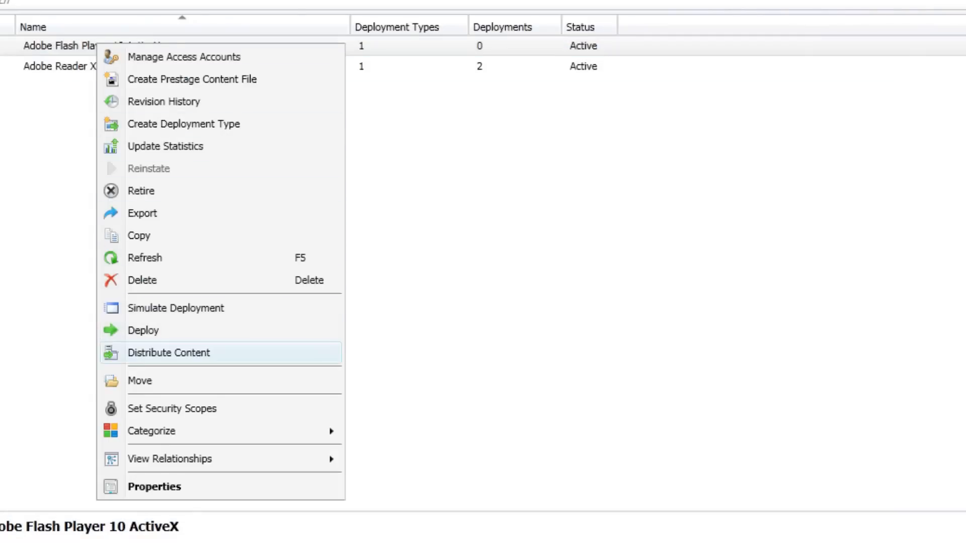
pyautogui.click(169, 352)
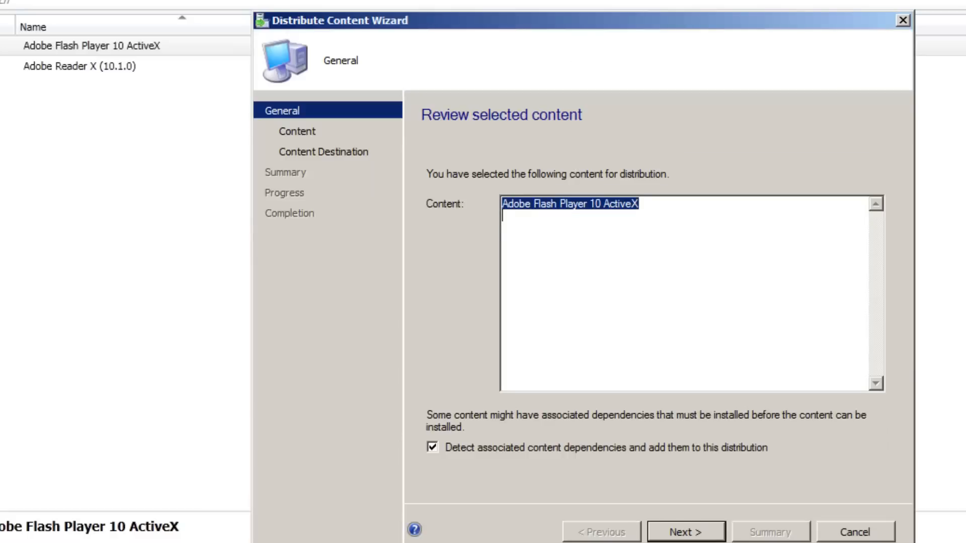
pyautogui.press('Return')
pyautogui.press('Return')
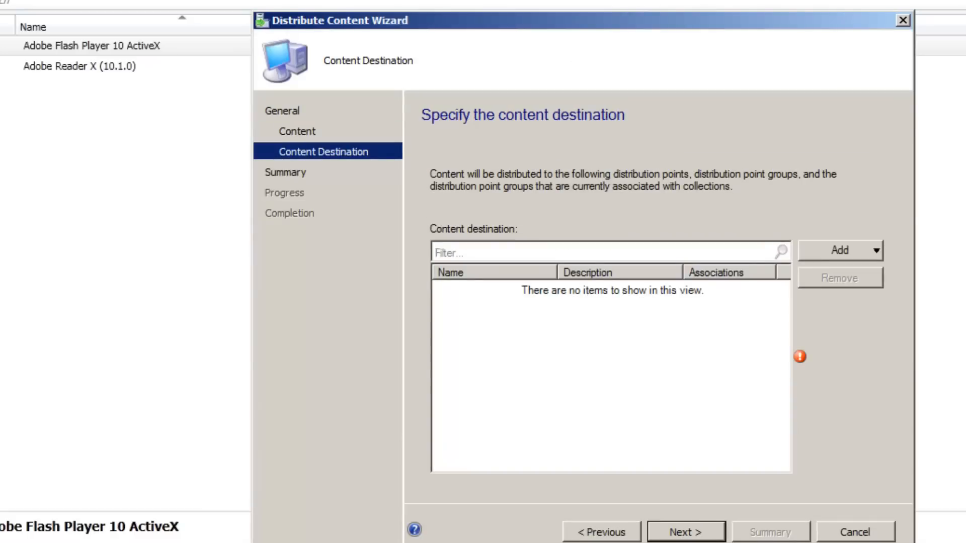
pyautogui.click(840, 250)
pyautogui.click(855, 292)
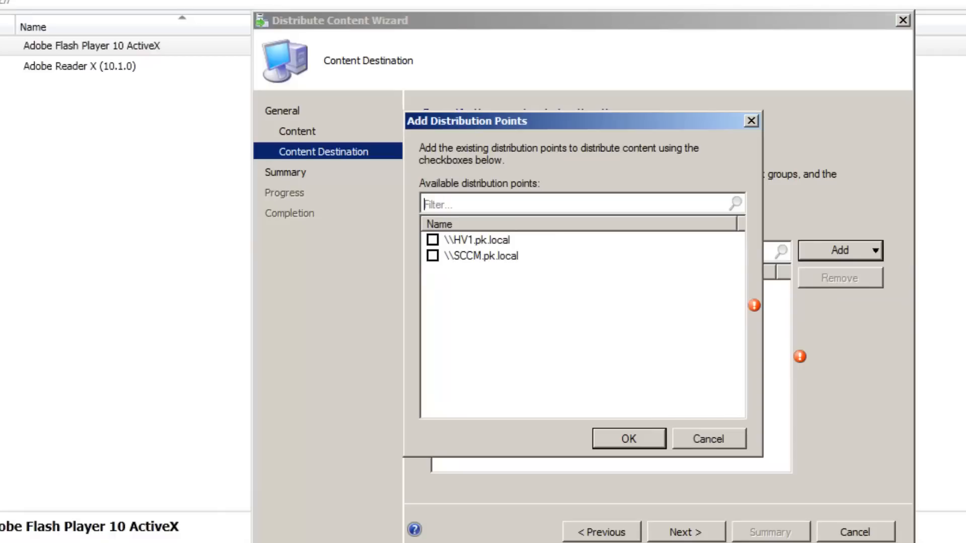
pyautogui.click(433, 240)
pyautogui.click(433, 255)
pyautogui.click(628, 439)
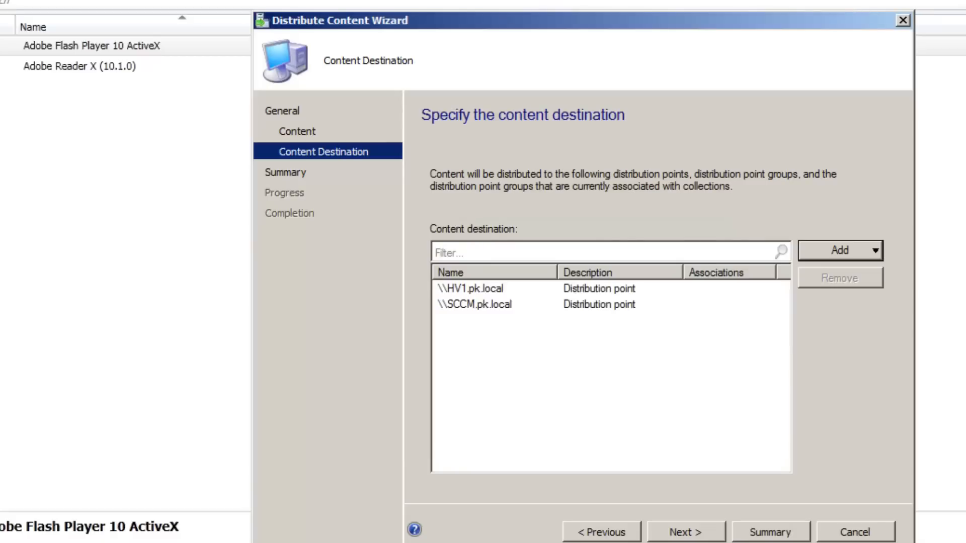
pyautogui.click(686, 532)
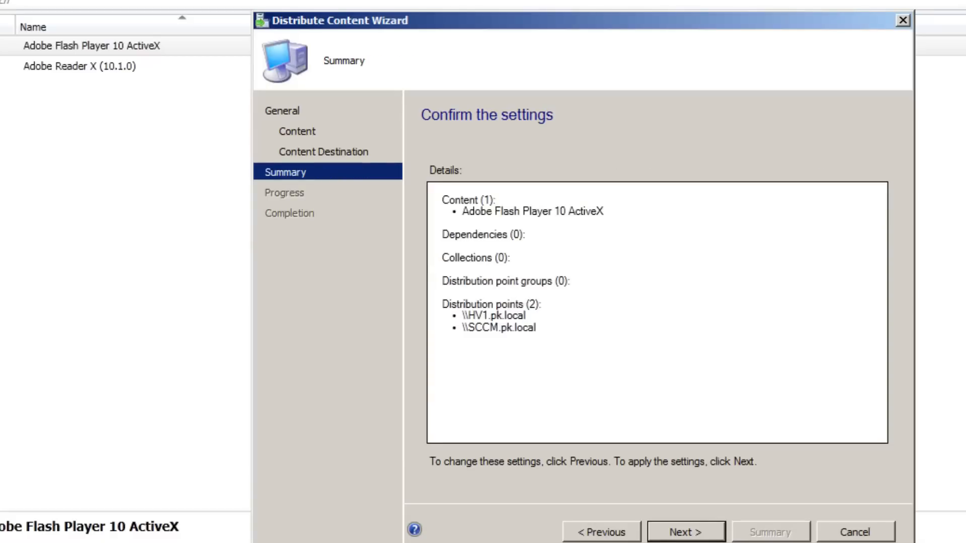
pyautogui.click(685, 533)
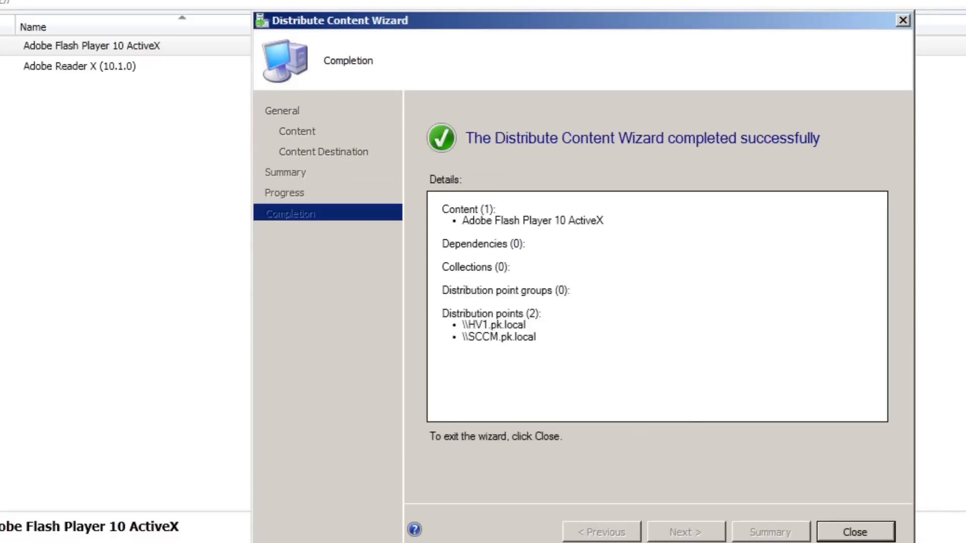
pyautogui.press('Return')
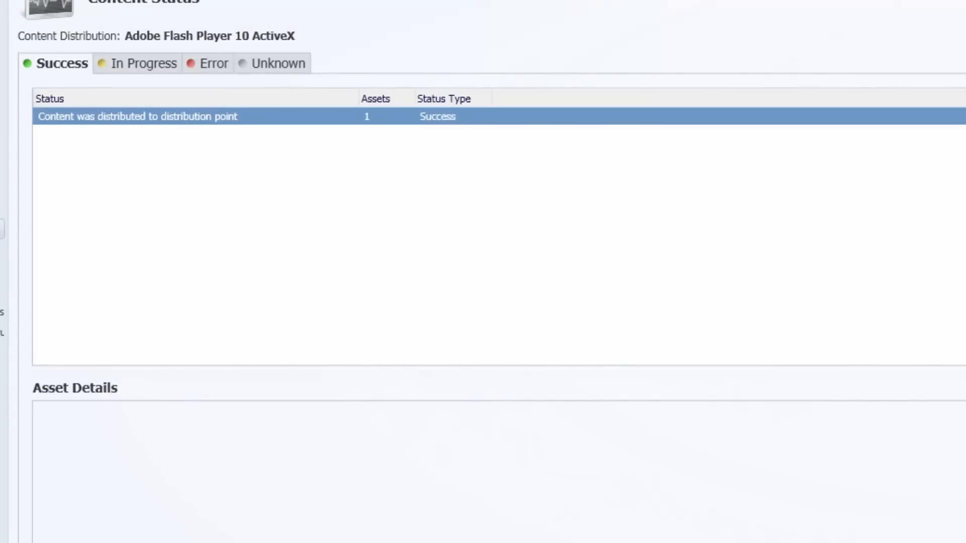
# Check the in-progress content status of Adobe Flash Player 10 ActiveX and refresh it
pyautogui.click(138, 64)
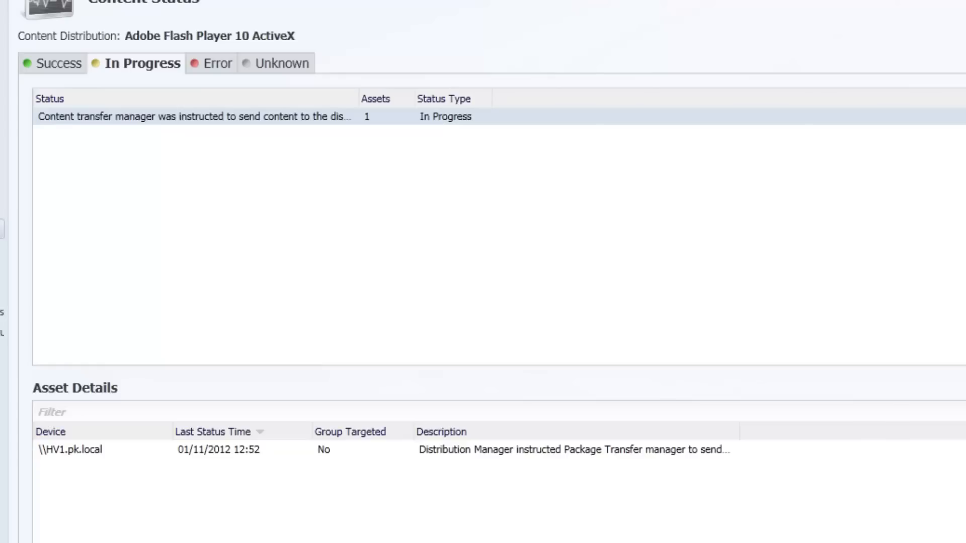
pyautogui.press('F5')
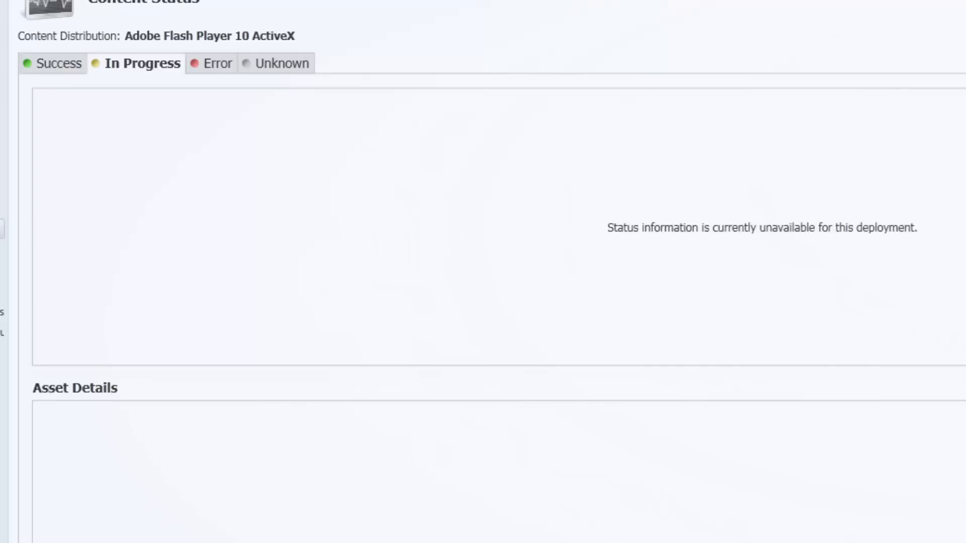